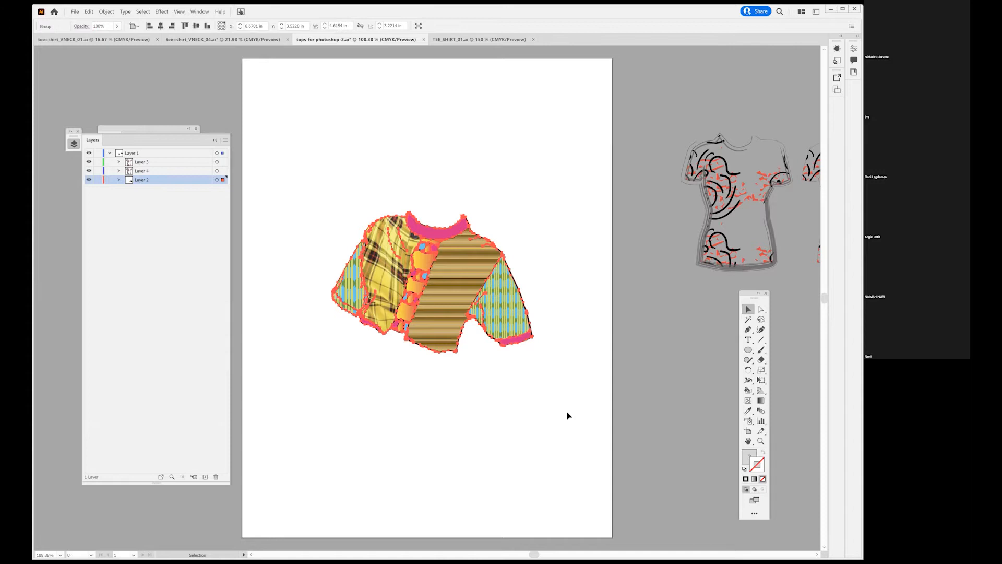
key("a")
key("v")
left_click(505, 406)
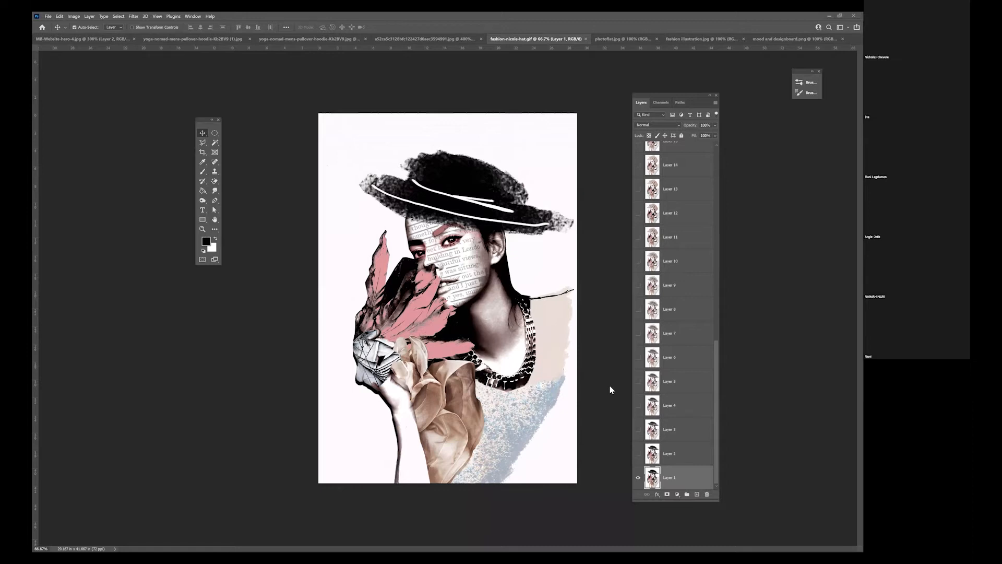
In Photoshop, delete the patchwork shirt layer from the MB-Website-hero-4 photo and move the toolbar clear of the model.
left_click(56, 38)
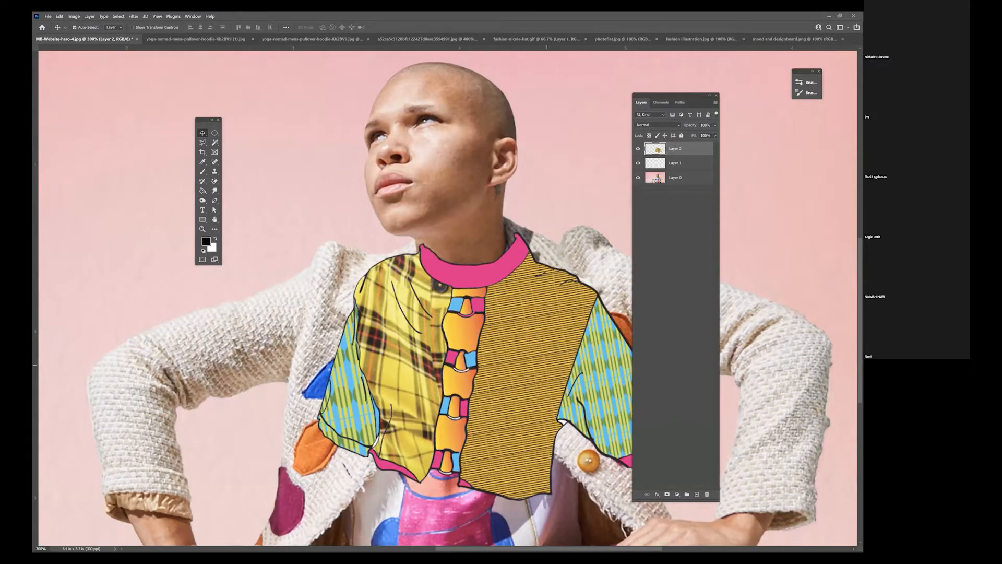
left_click(706, 494)
left_click(450, 218)
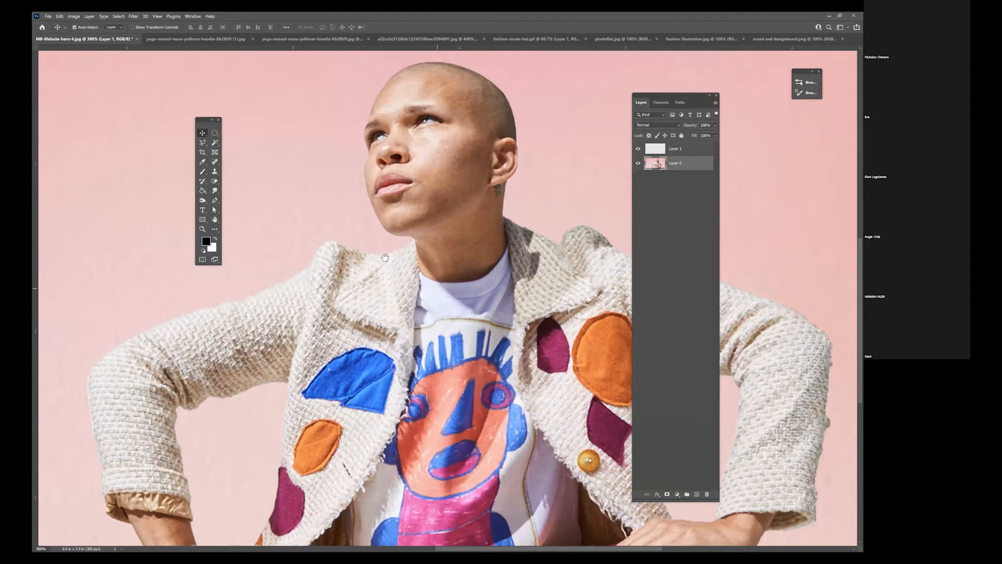
left_click_drag(386, 261, 329, 231)
left_click_drag(202, 120, 98, 77)
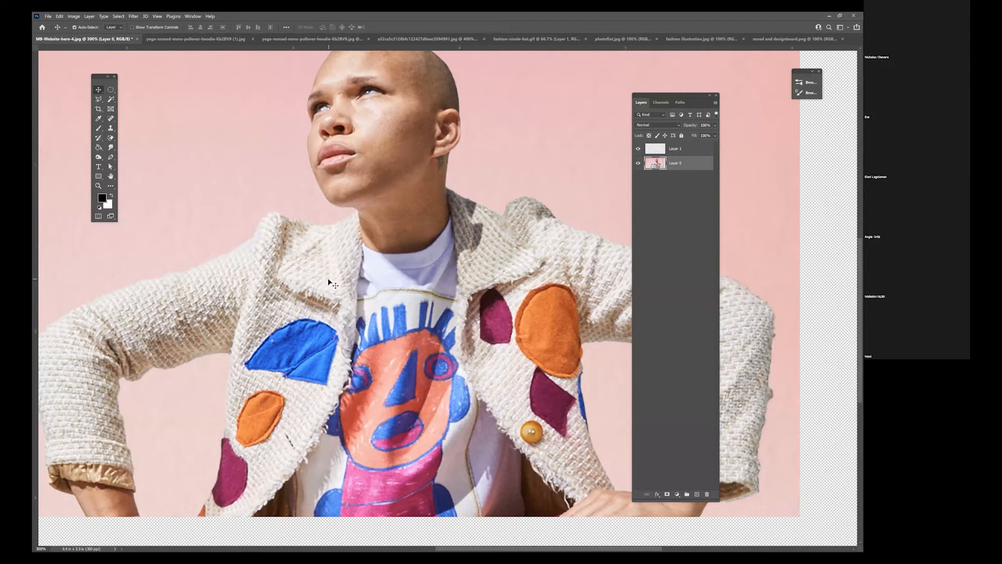
Look through the open hoodie, fashion illustration and hat collage documents, and restore the application window to its smaller size.
left_click(230, 38)
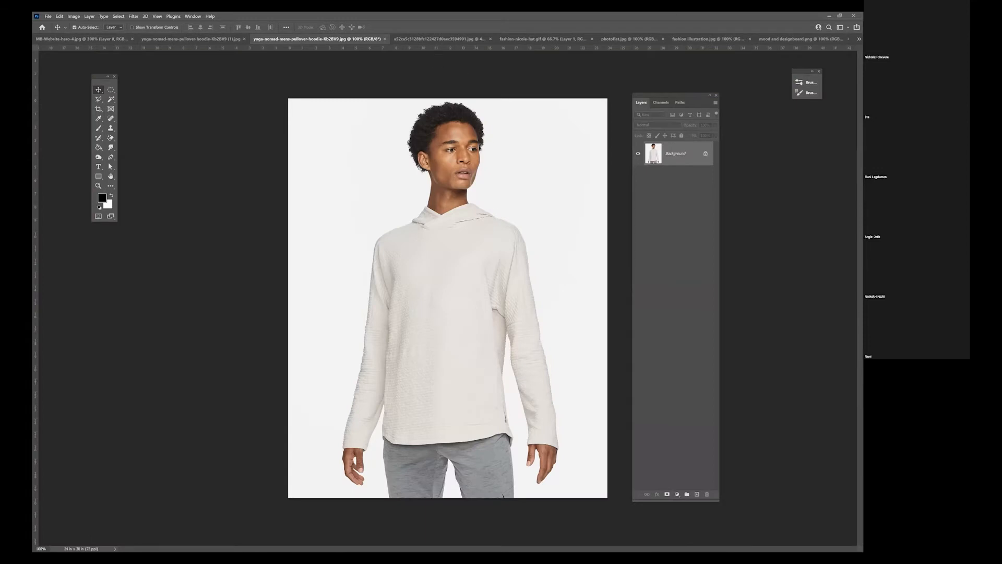
left_click(707, 39)
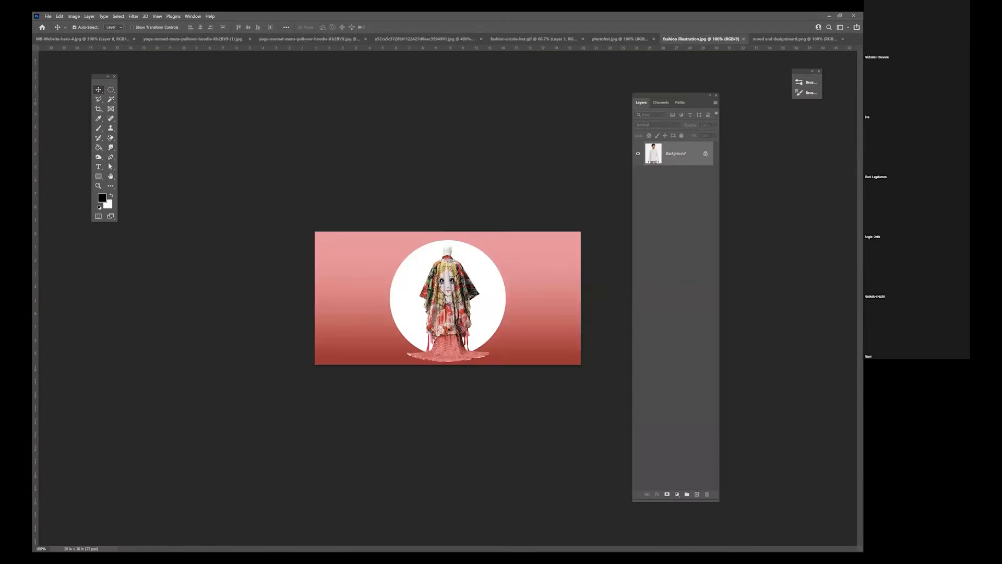
left_click(646, 40)
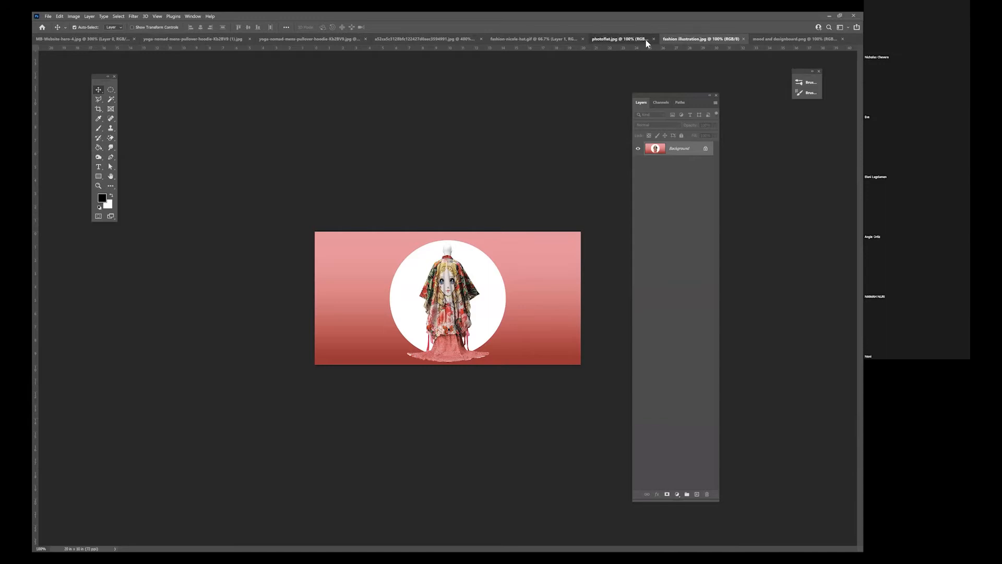
left_click(558, 45)
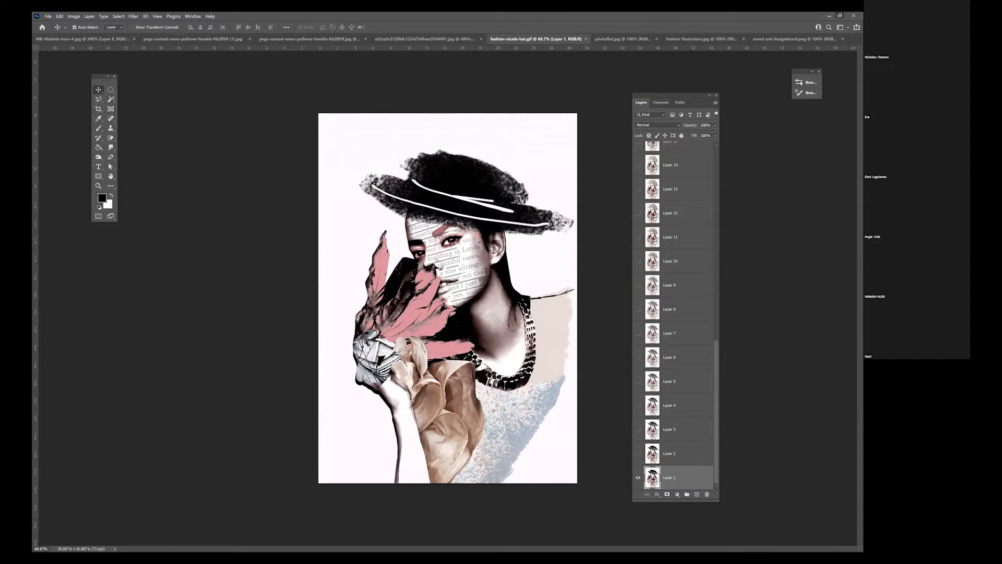
left_click(839, 16)
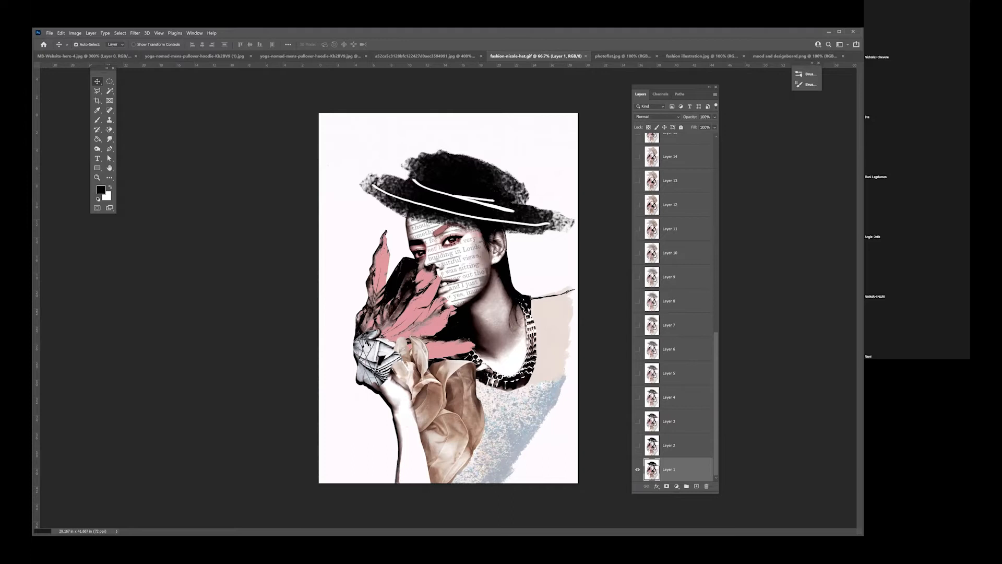
In the yellow-dress mannequin document, move the patchwork shirt off the mannequin and delete its layer.
left_click(407, 54)
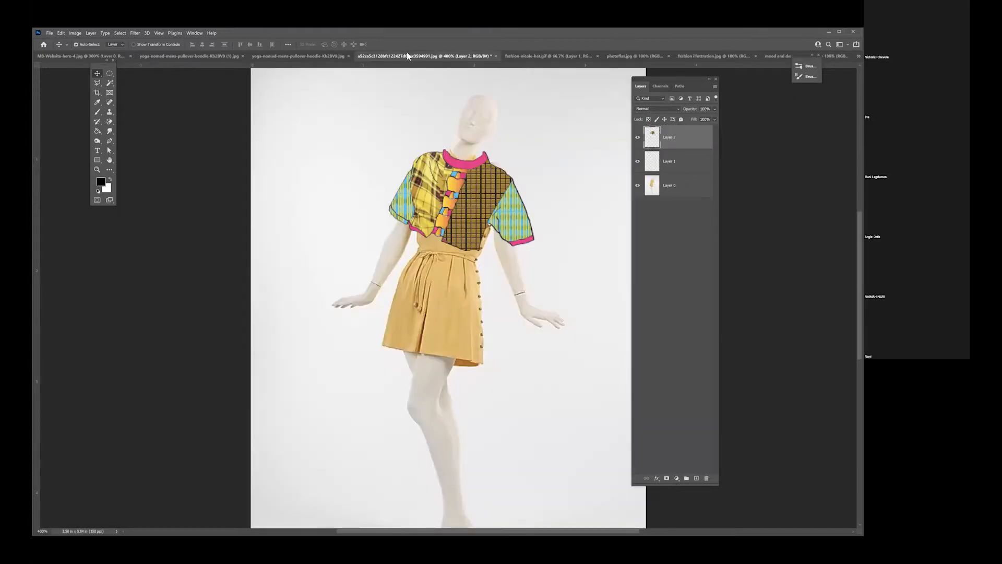
left_click_drag(481, 191, 334, 180)
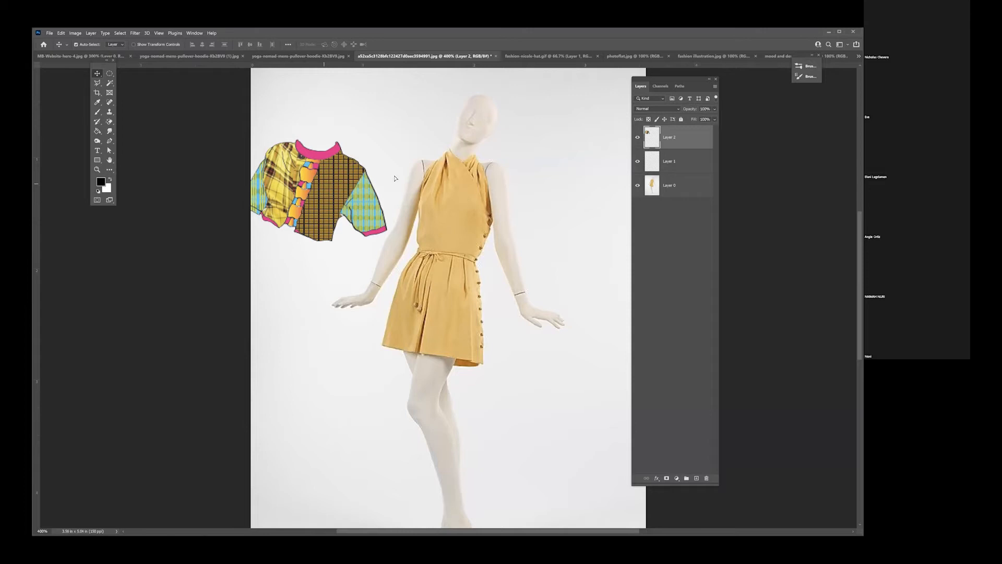
key("Delete")
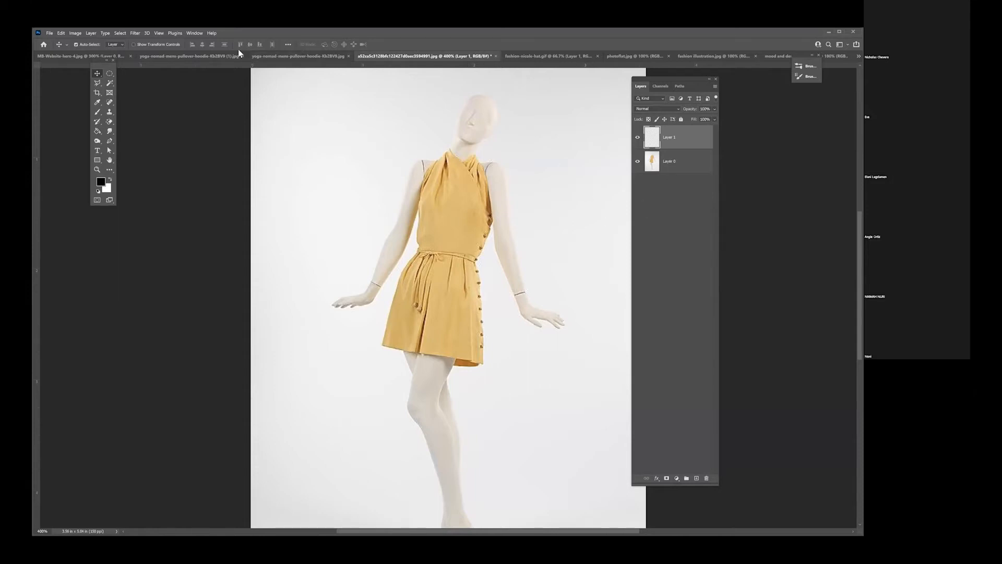
Convert the locked Background of the back-view hoodie photo into a regular layer.
left_click(203, 58)
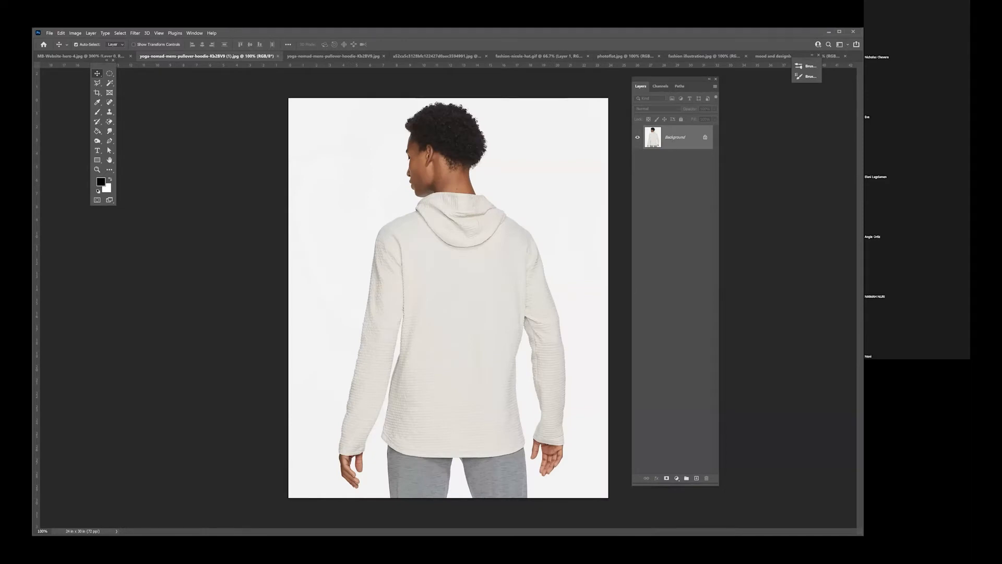
double_click(678, 138)
left_click(507, 165)
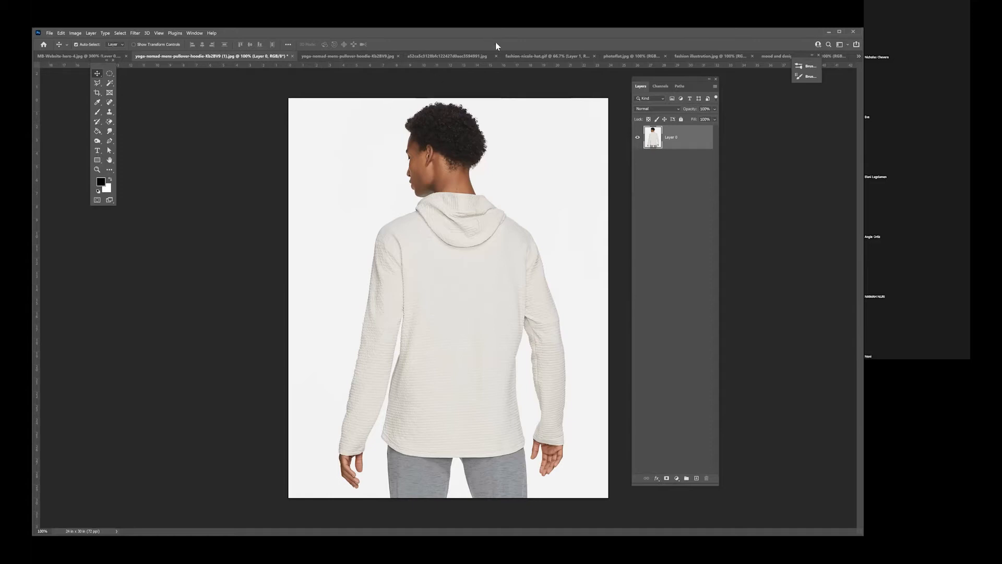
Return to the yellow-dress mannequin document, shorten the Layers panel and move it beside the mannequin.
left_click(512, 56)
left_click(445, 59)
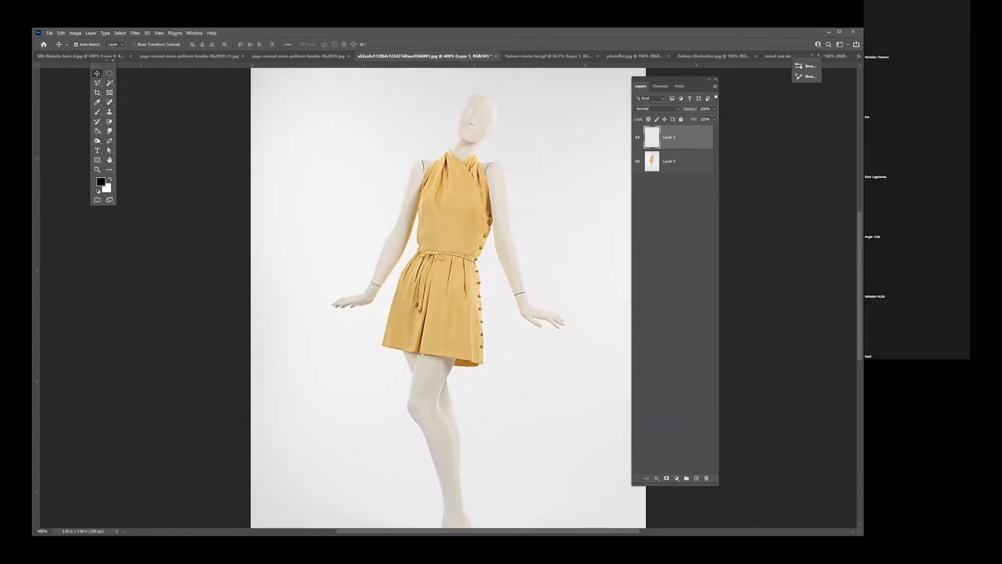
double_click(668, 78)
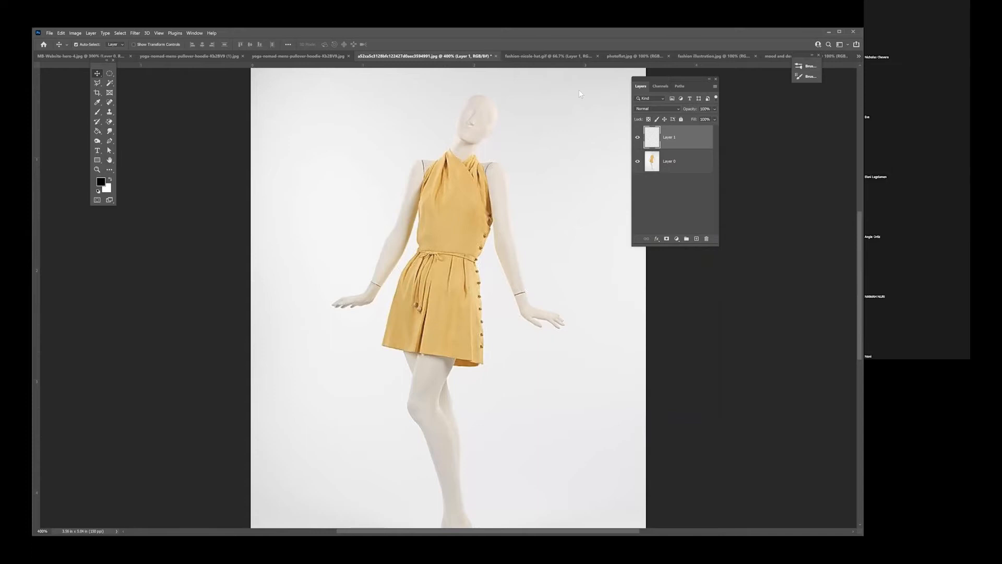
left_click_drag(666, 78, 579, 90)
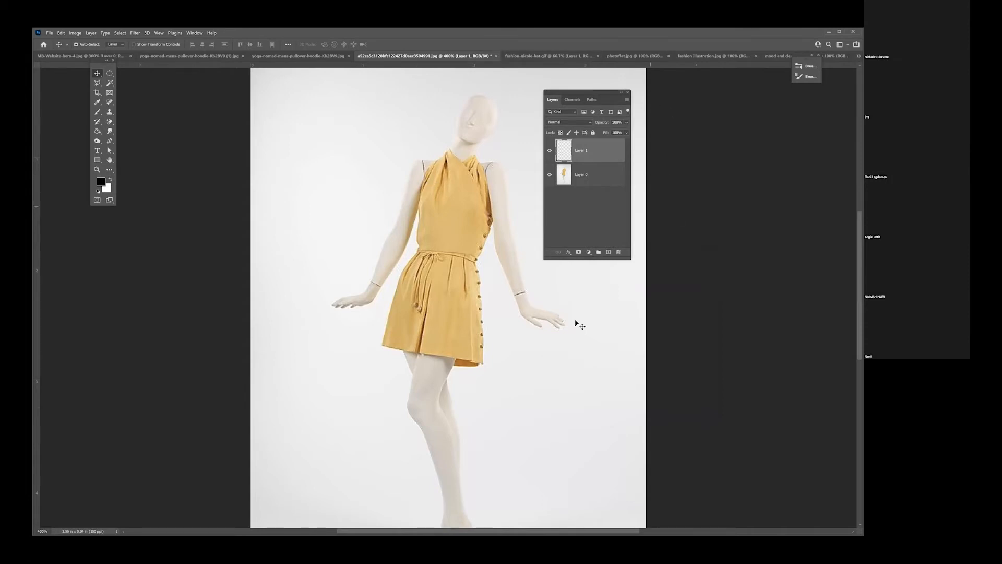
Paste the copied patchwork shirt as pixels and position it over the mannequin's torso.
left_click(608, 252)
key("ctrl+z")
key("ctrl+v")
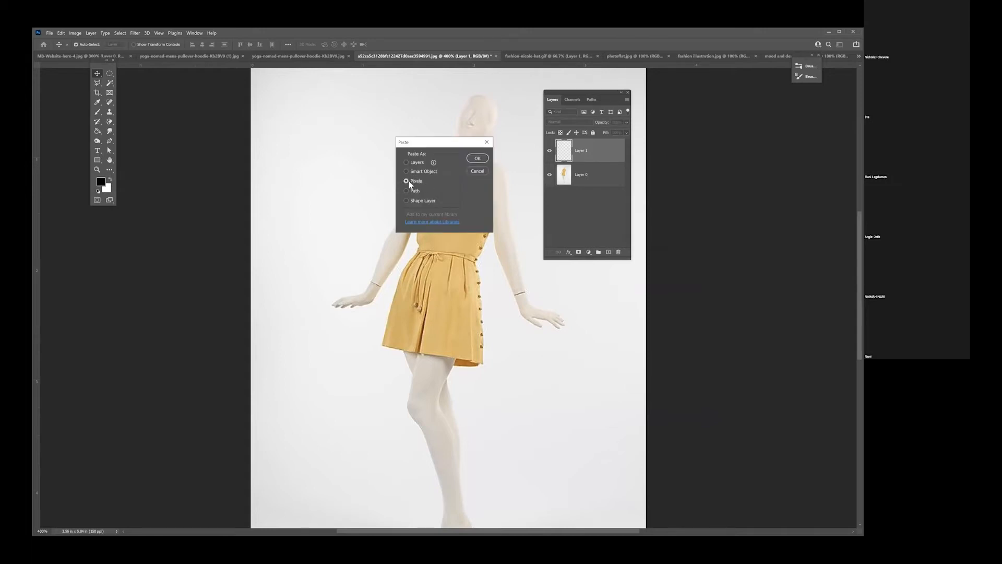
left_click(477, 158)
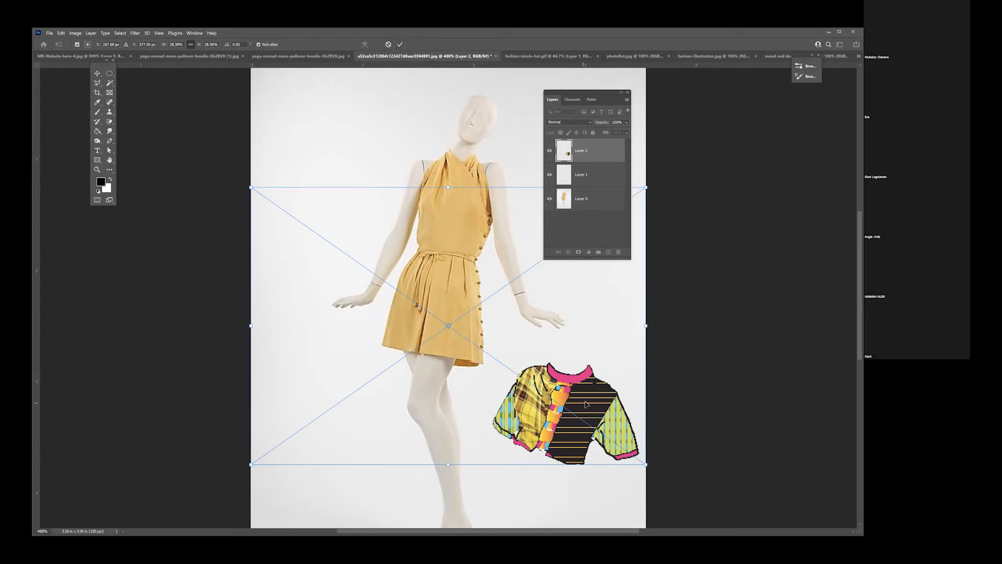
key("Return")
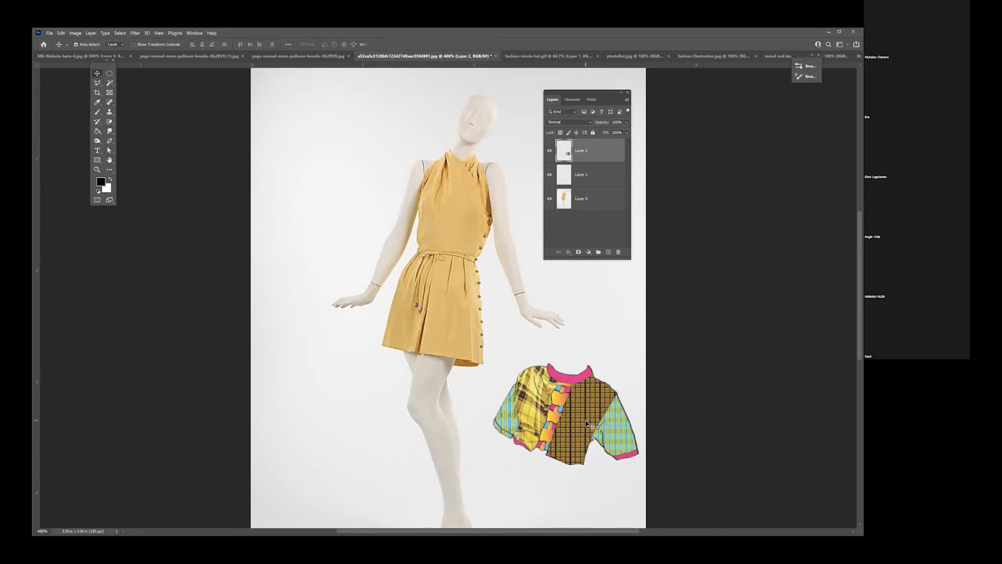
left_click_drag(577, 389, 460, 174)
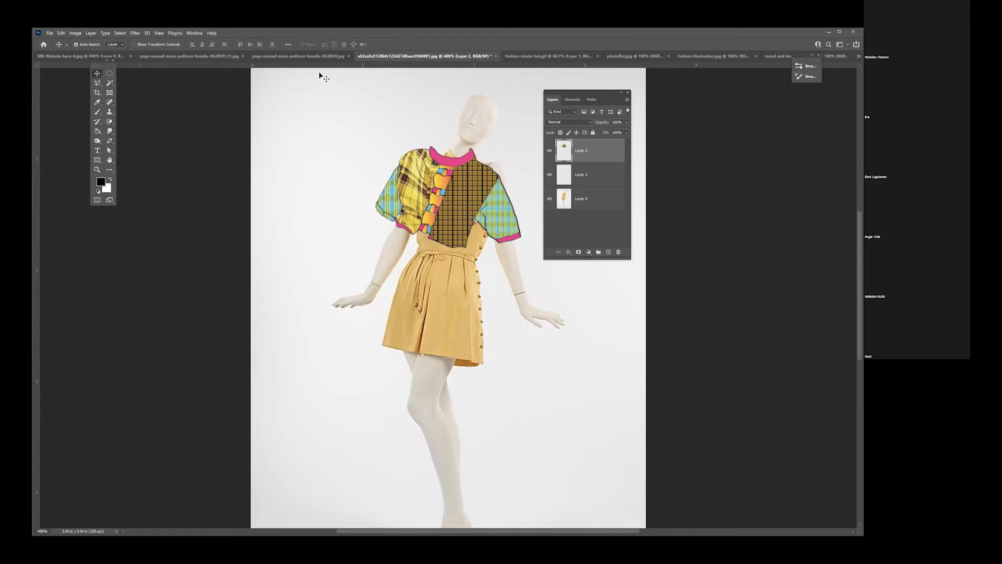
Free Transform the patchwork shirt to about 86% scale and about -3.2° rotation so it fits the mannequin's shoulders.
left_click_drag(99, 60, 314, 132)
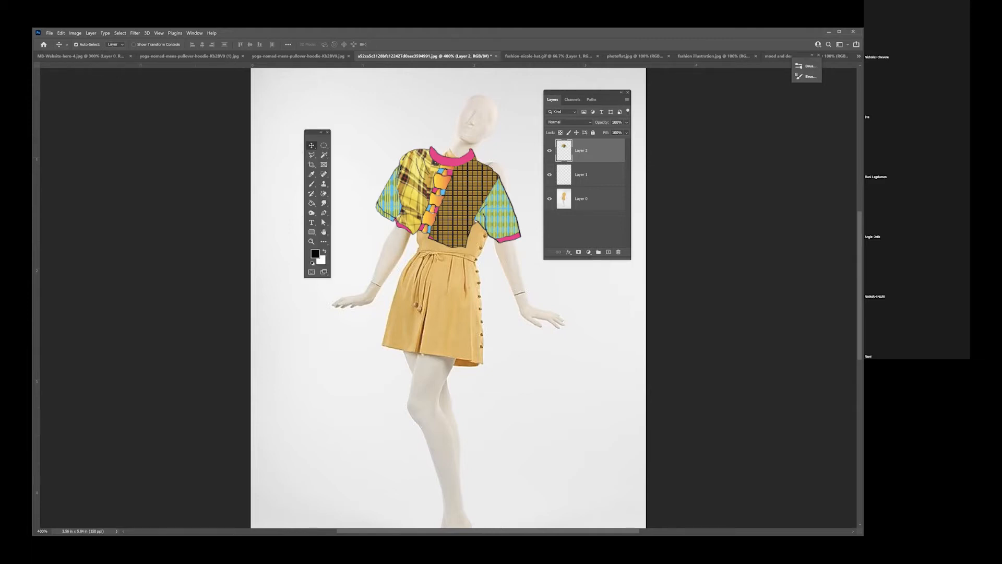
left_click(62, 33)
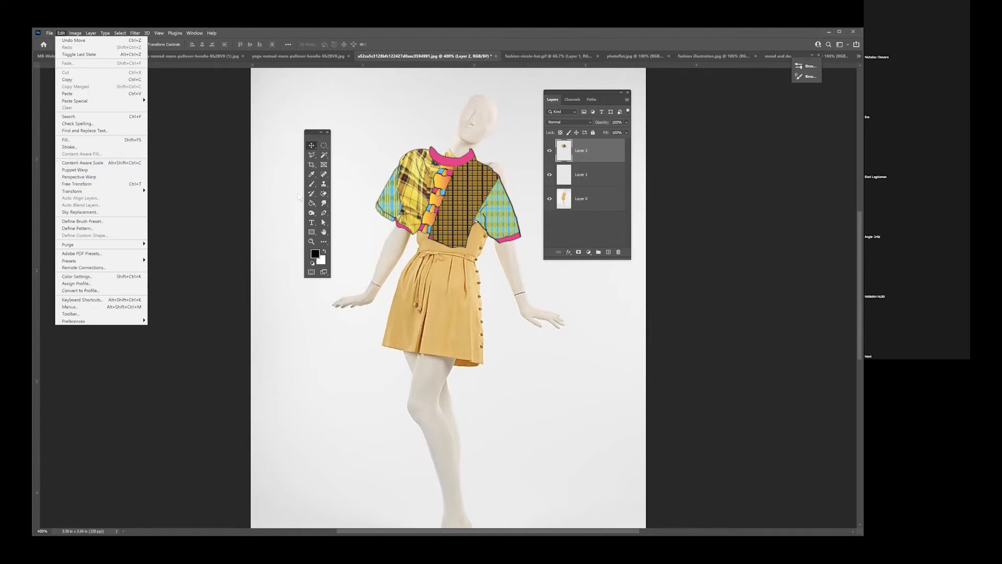
left_click(459, 184)
key("ctrl+t")
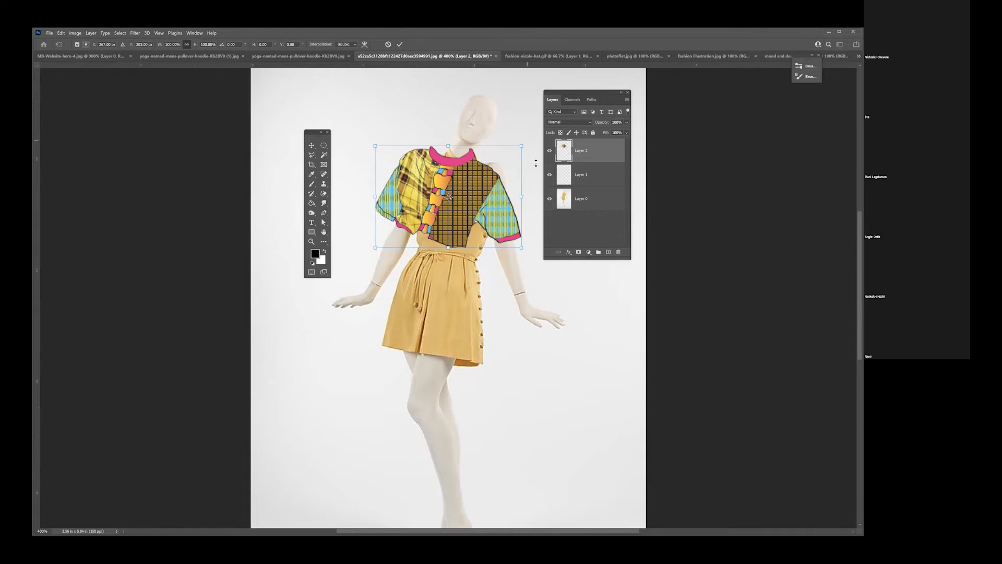
left_click_drag(534, 149, 526, 165)
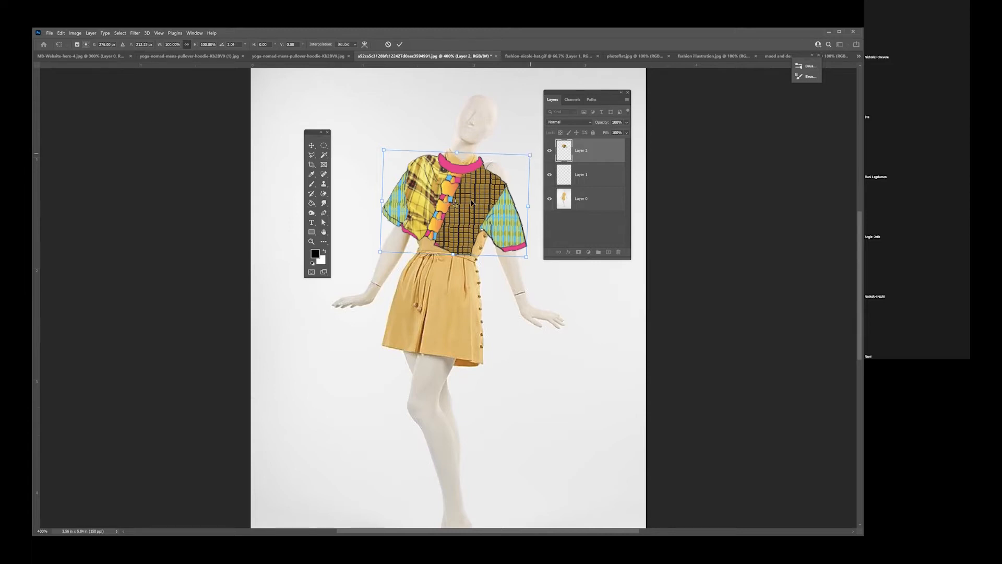
left_click_drag(530, 155, 521, 155)
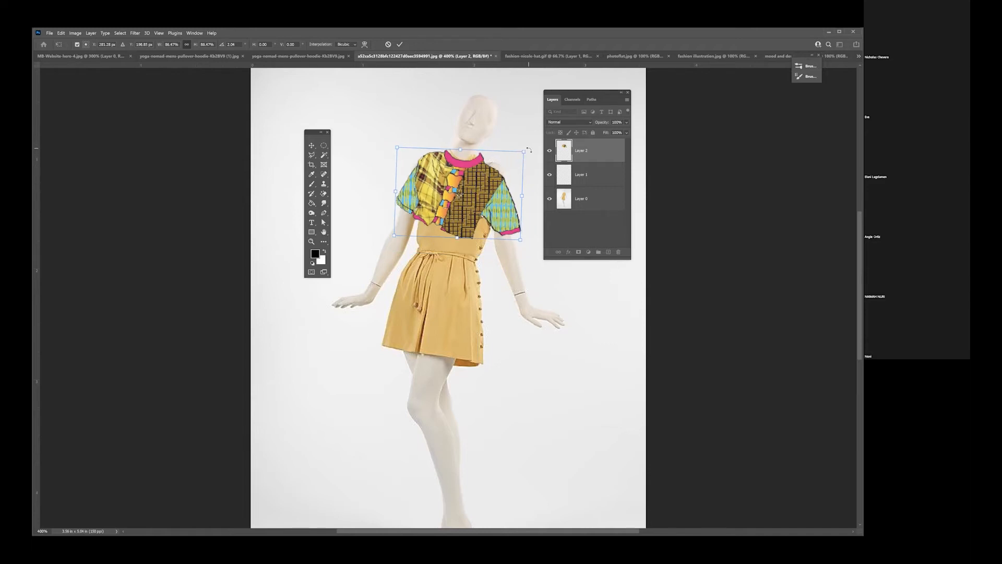
left_click_drag(521, 144, 489, 164)
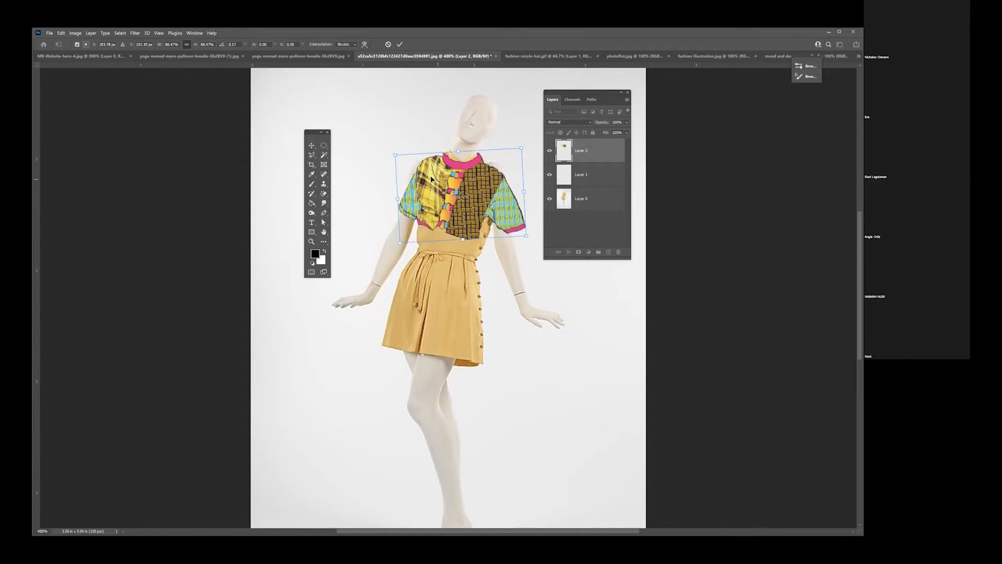
key("Return")
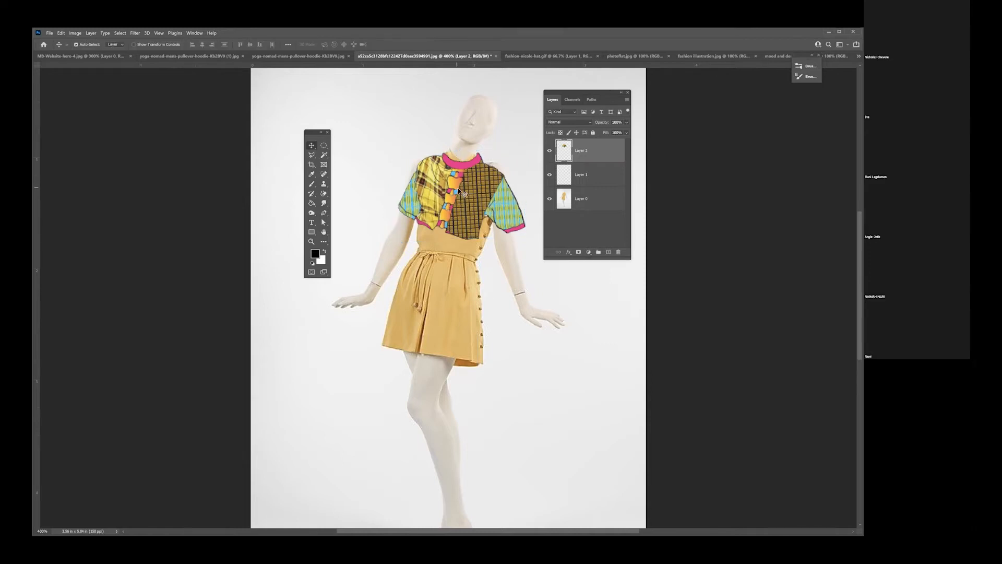
Enlarge the view of the mannequin to 700% and move the Layers panel clear of the shirt.
key("z")
left_click_drag(461, 194, 469, 192)
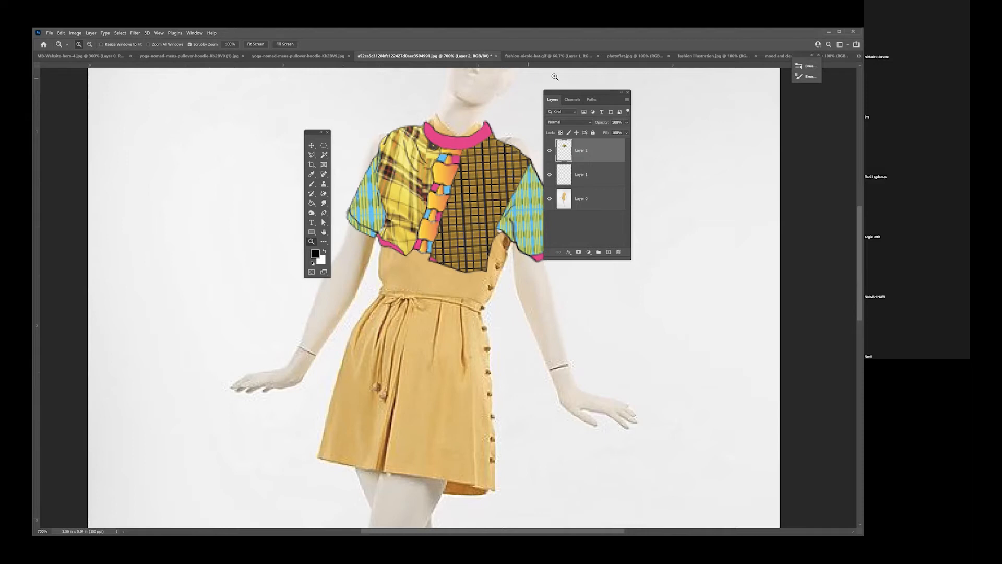
left_click_drag(552, 89, 653, 178)
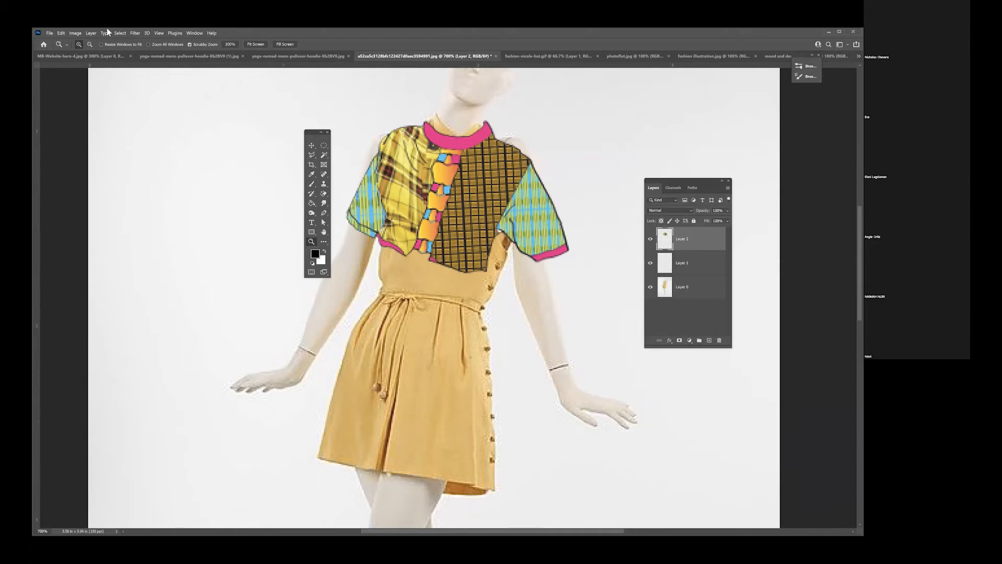
left_click(61, 33)
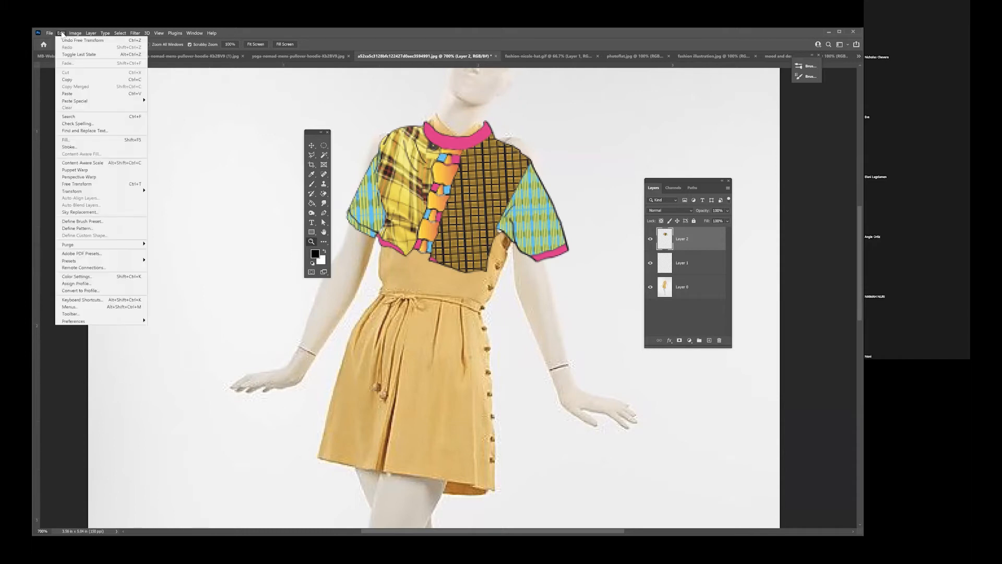
left_click(75, 170)
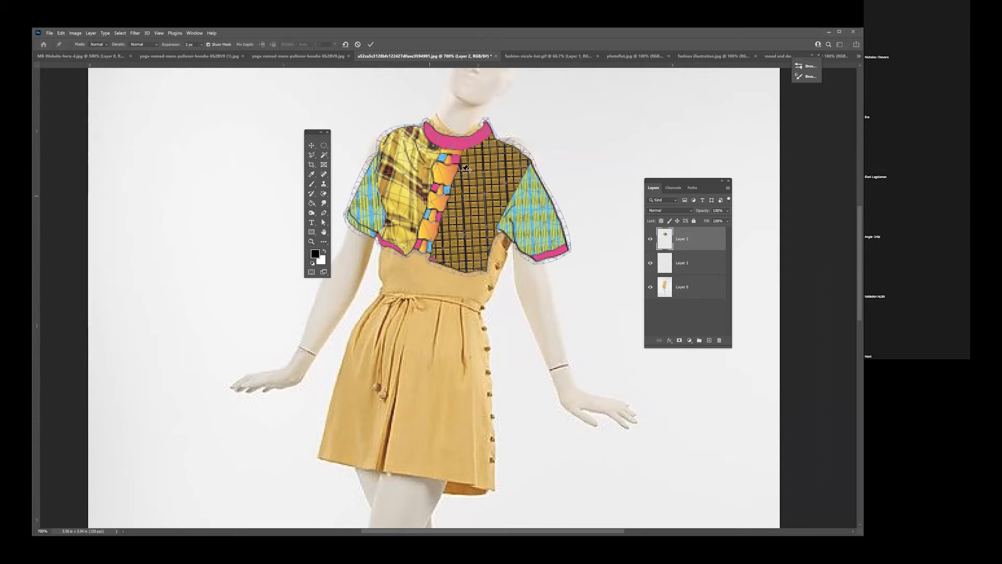
left_click(513, 166)
key("Delete")
key("Escape")
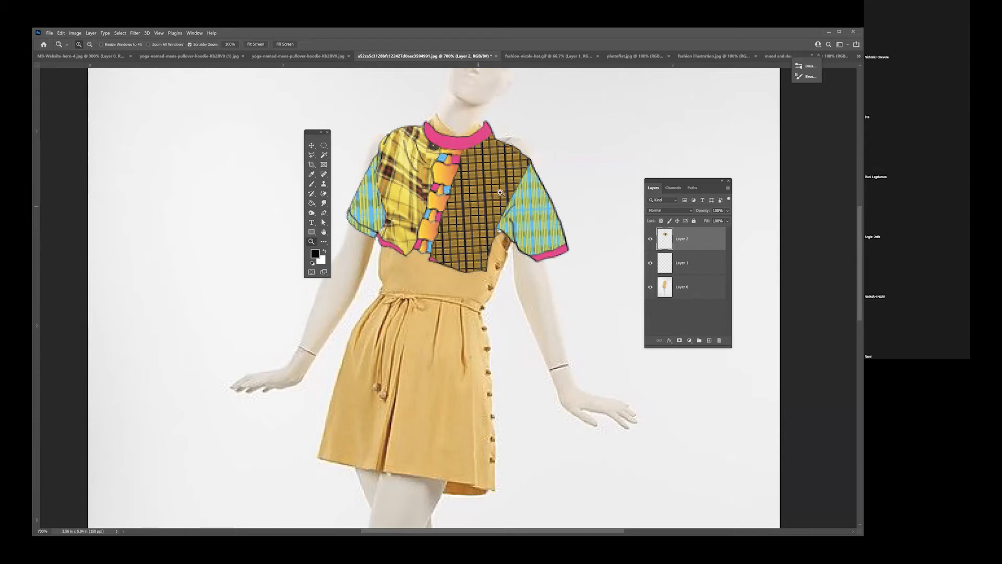
Enlarge the view of the patchwork shirt to 1600% and clear the toolbox away from the artwork.
left_click(500, 192)
left_click(490, 196)
left_click(491, 195)
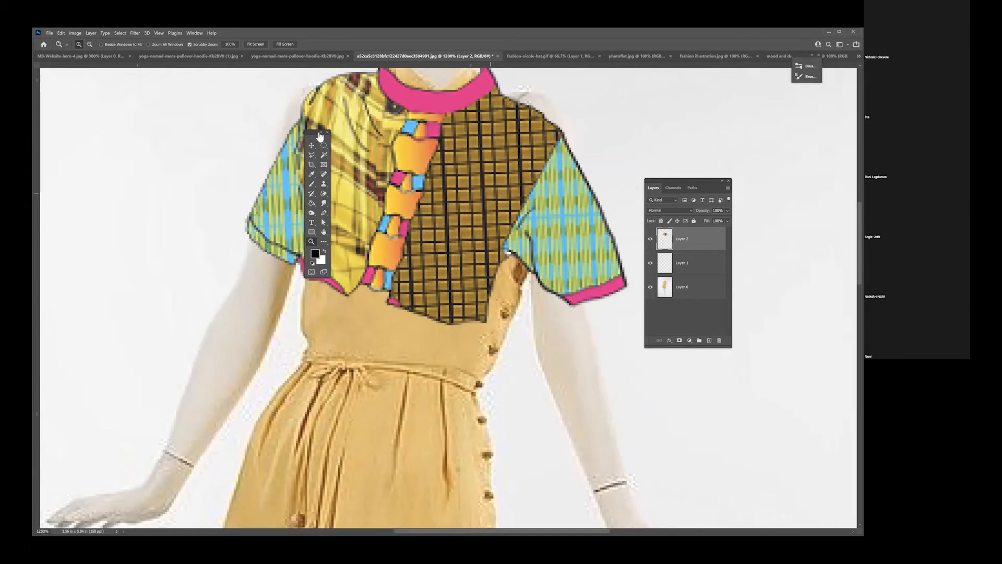
key("space")
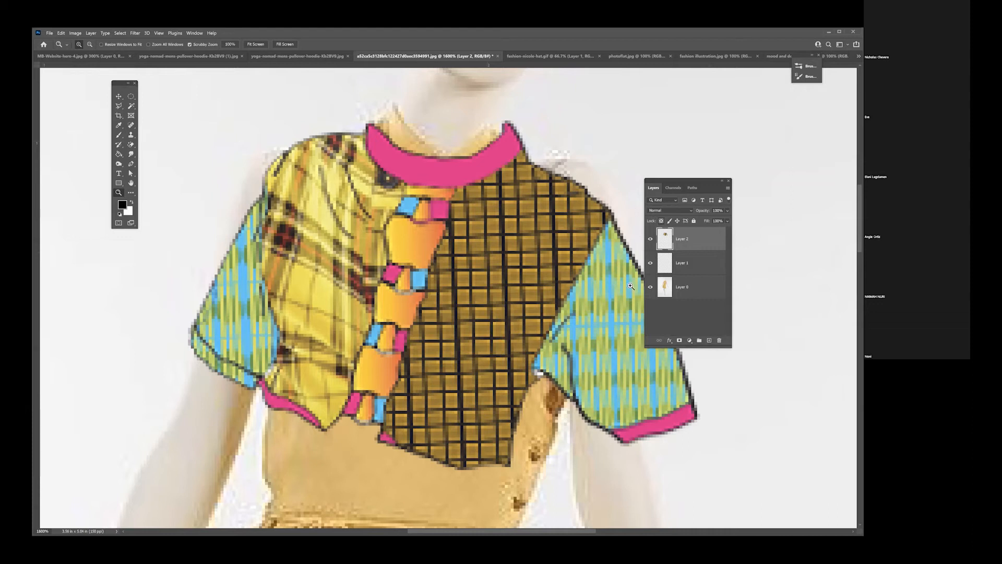
Delete Layer 1, which lies between the shirt layer and the mannequin photo.
left_click(696, 264)
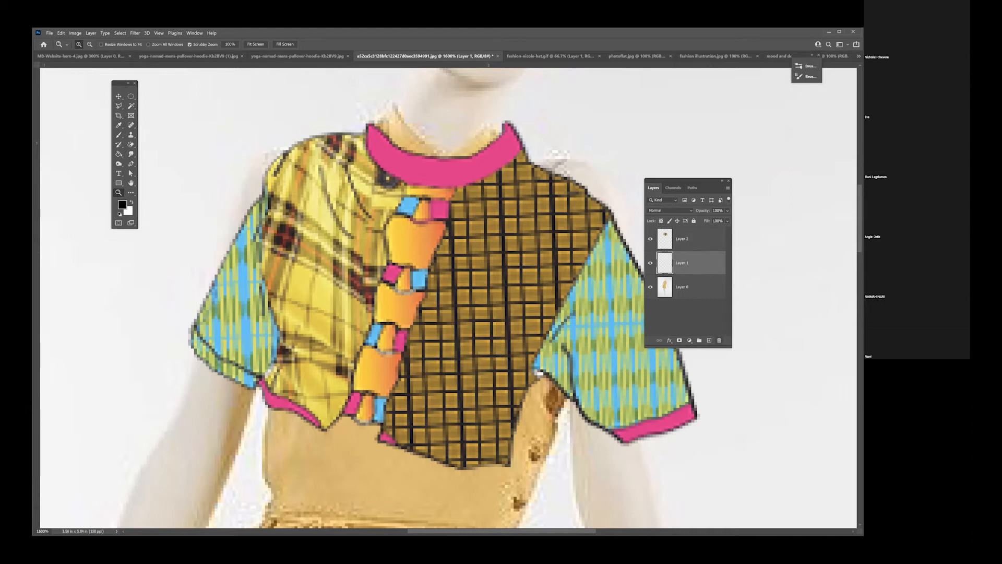
left_click(719, 340)
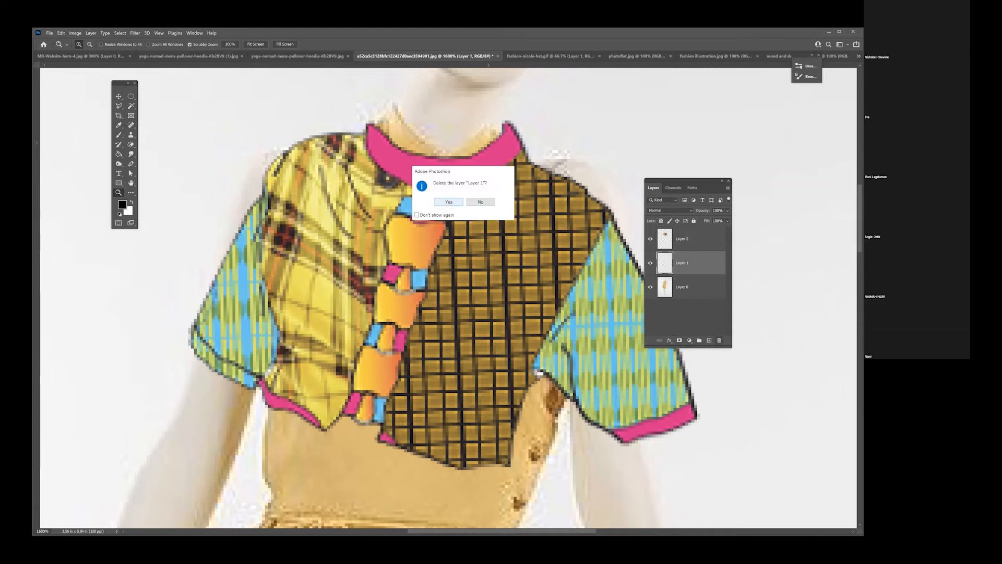
left_click(448, 202)
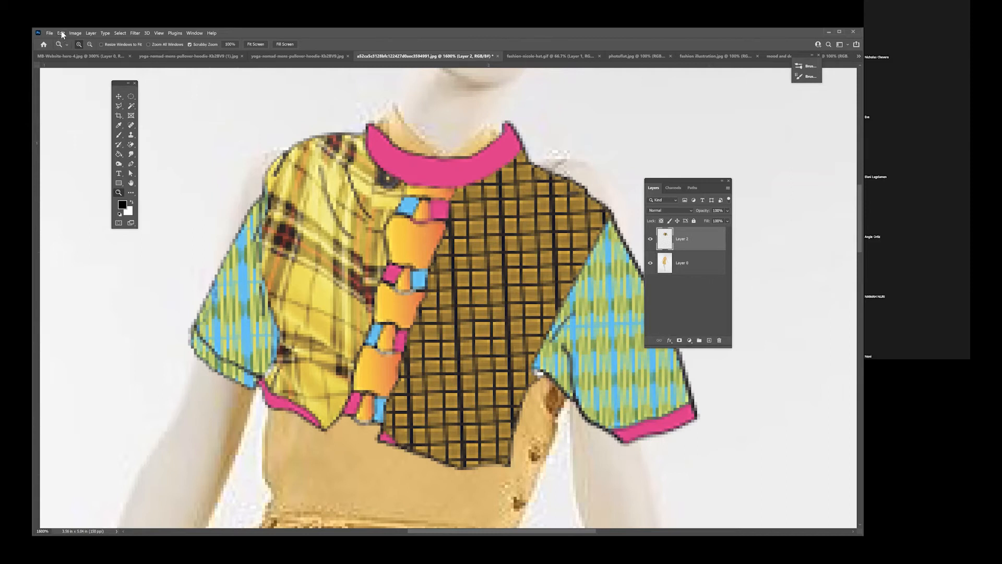
Start Puppet Warp on the shirt layer and pin the yellow plaid side's shoulder and sleeve, pulling that sleeve toward the mannequin's arm.
left_click(61, 33)
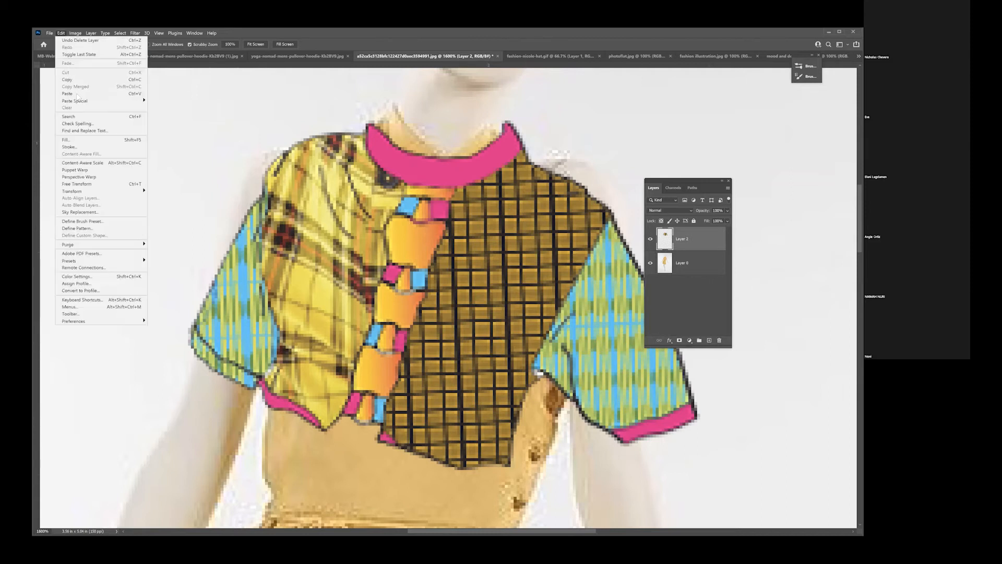
left_click(74, 169)
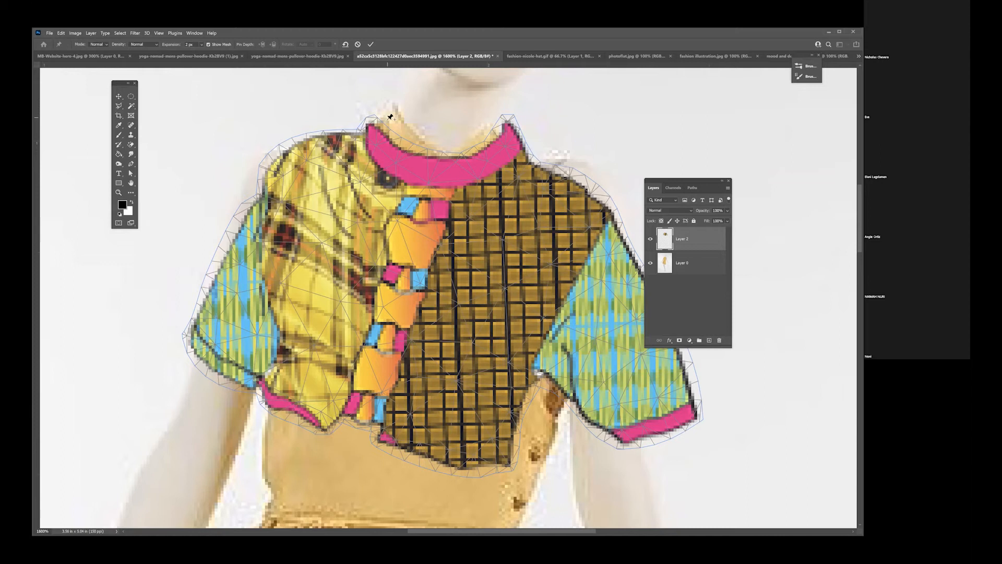
left_click(358, 131)
left_click_drag(205, 345, 236, 354)
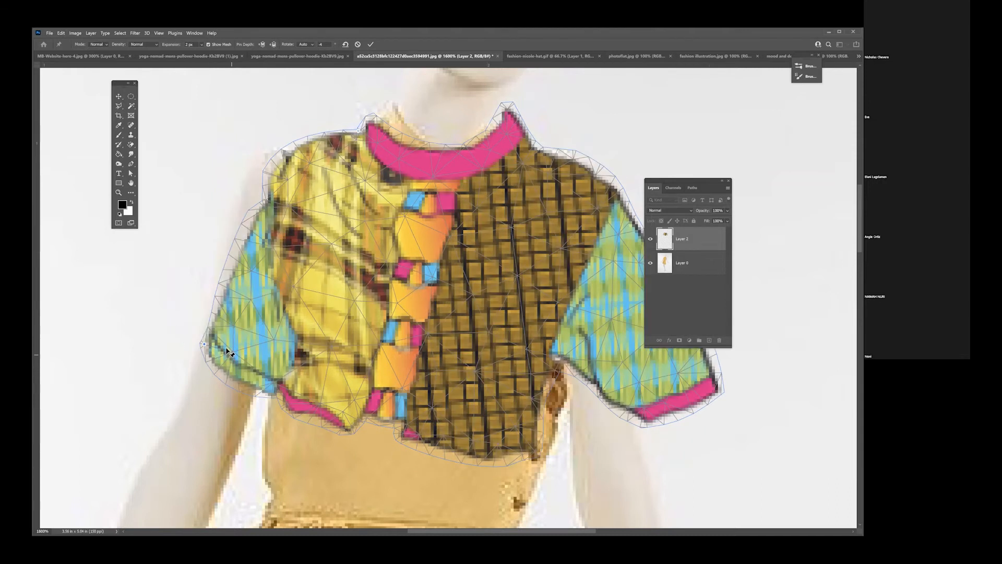
left_click_drag(253, 345, 222, 271)
left_click_drag(268, 201, 257, 196)
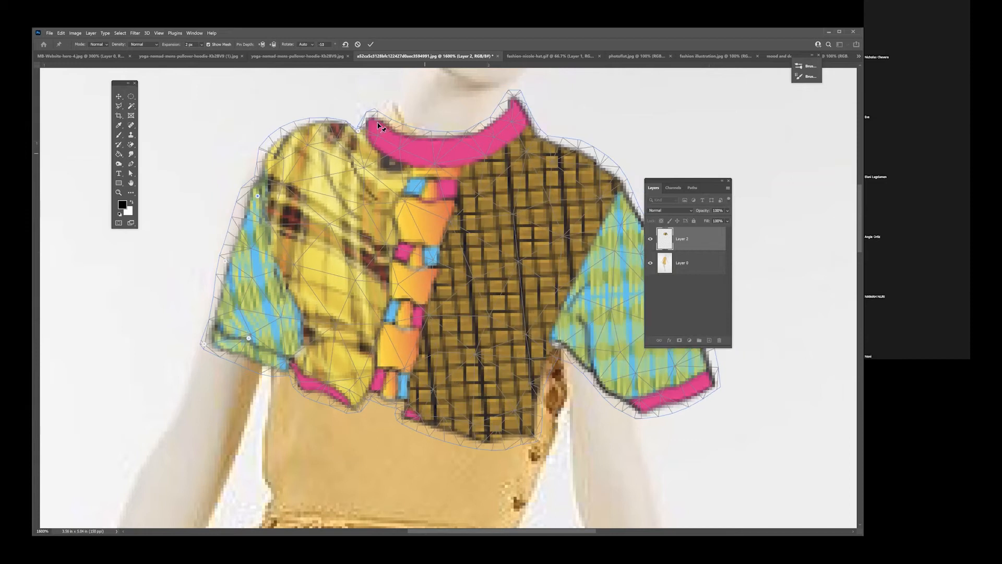
Pin both collar ends, the brown checked shoulder and its lower side edge so the shirt follows the neck, shoulder and waist.
left_click_drag(385, 131, 384, 128)
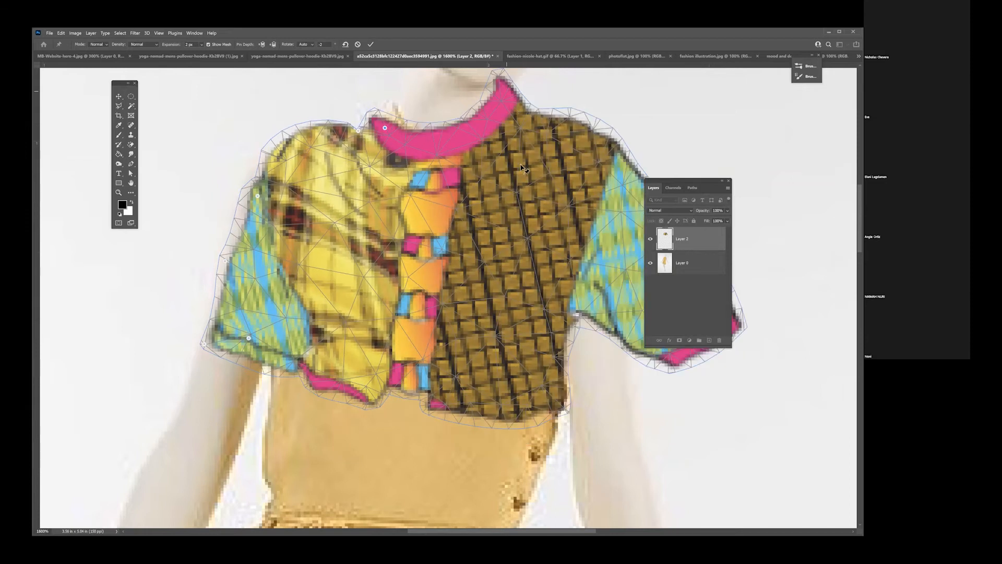
left_click_drag(491, 147, 491, 145)
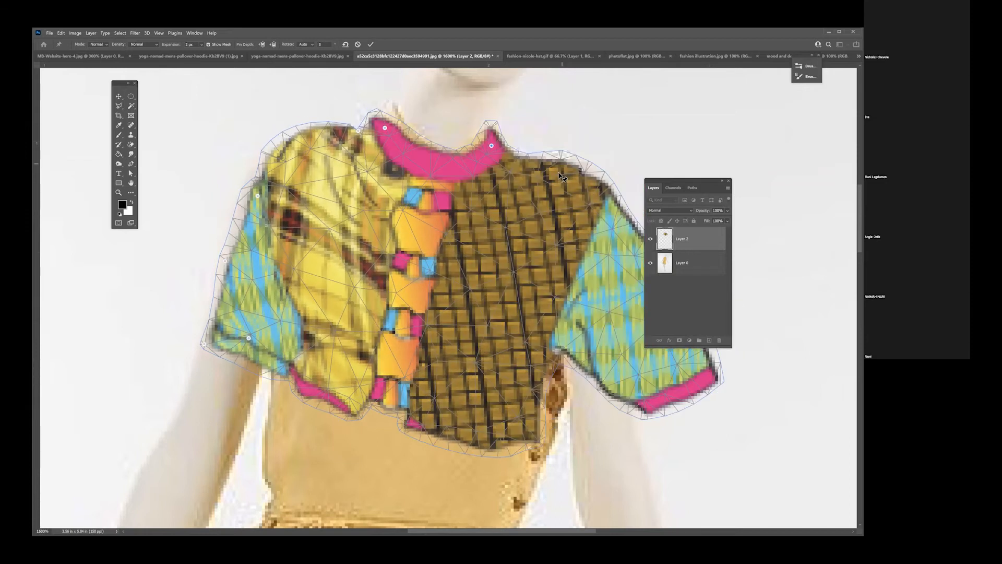
left_click(559, 163)
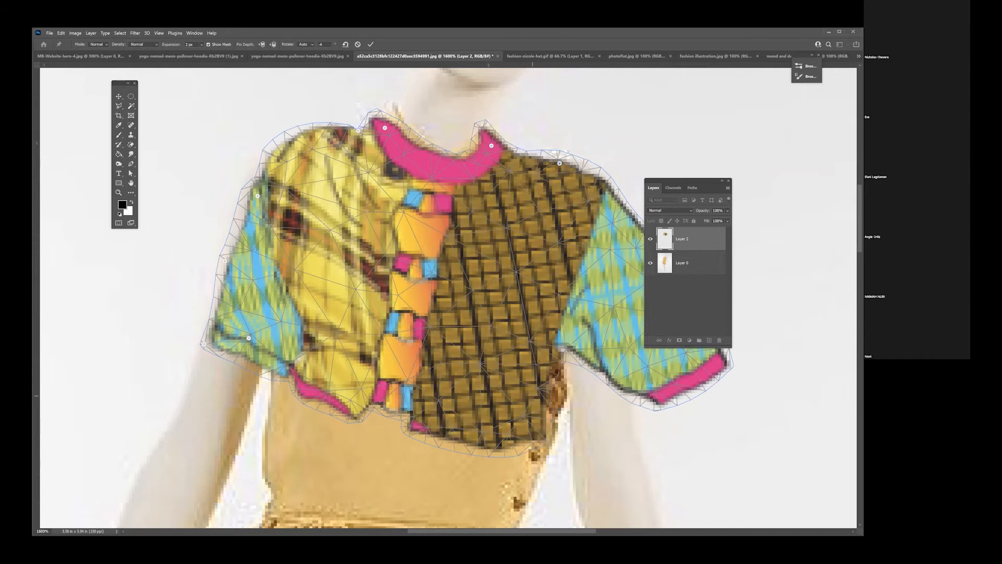
left_click(541, 406)
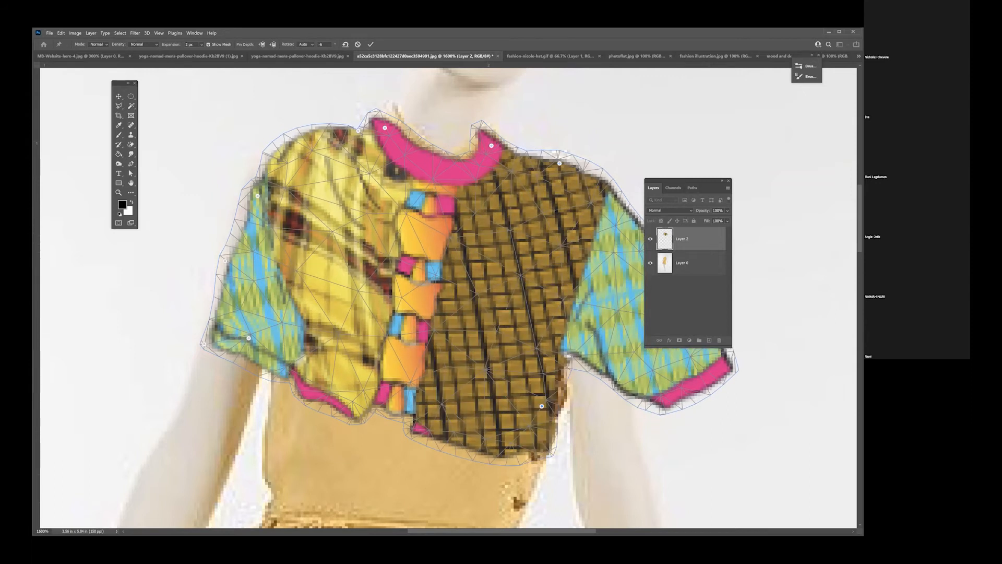
Move the Layers panel off the brown side's sleeve, bend that sleeve down over the arm and pin the underarm and chest.
left_click_drag(685, 180, 737, 468)
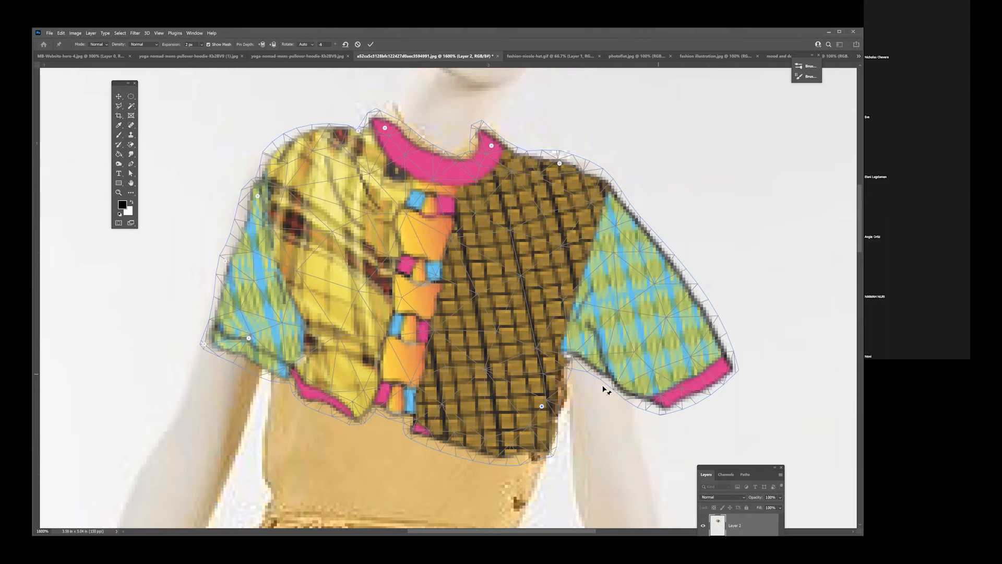
left_click(607, 410)
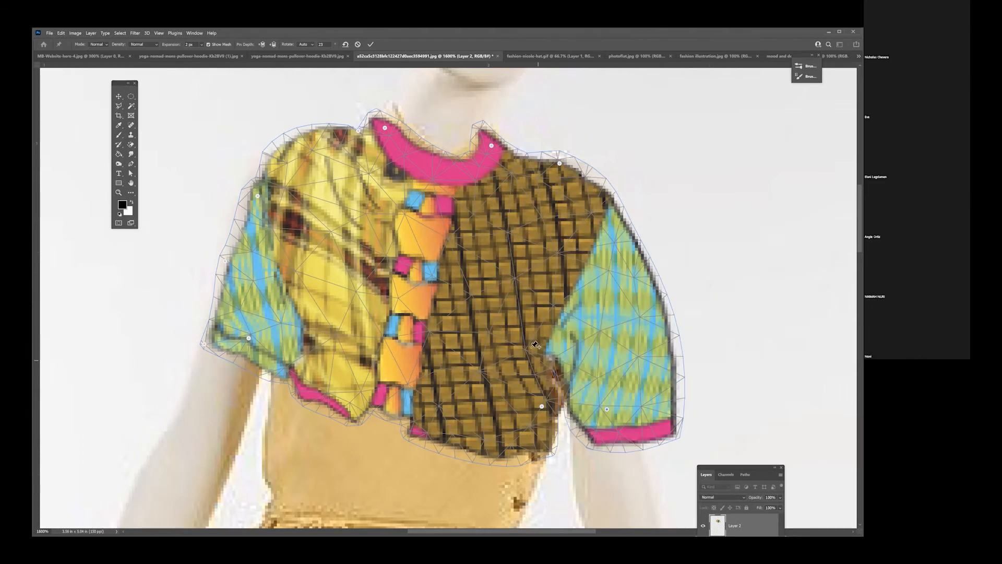
left_click(553, 346)
left_click(500, 252)
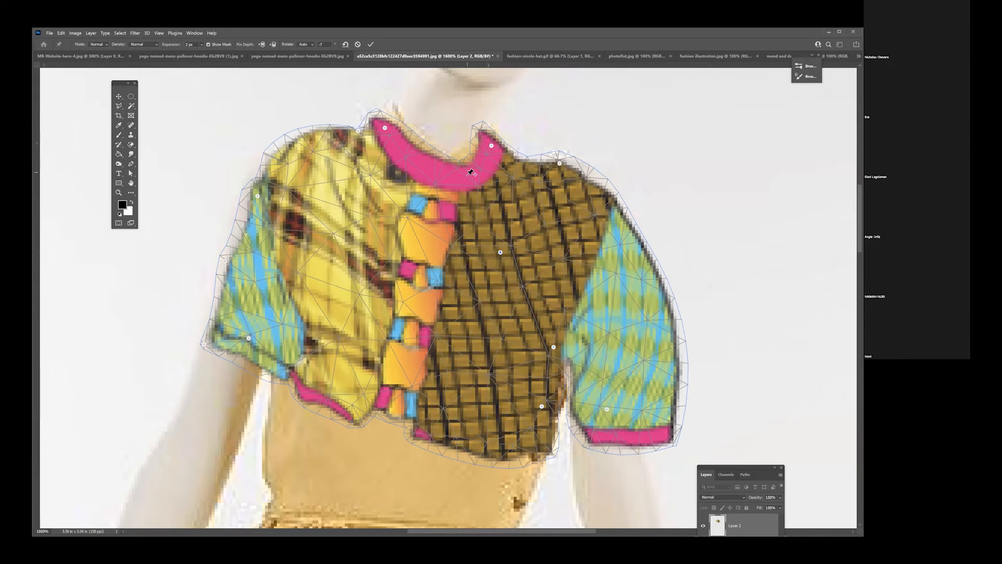
Add Puppet Warp pins along the pink collar's upper and lower edges to shape it around the neckline.
left_click(444, 161)
left_click(408, 143)
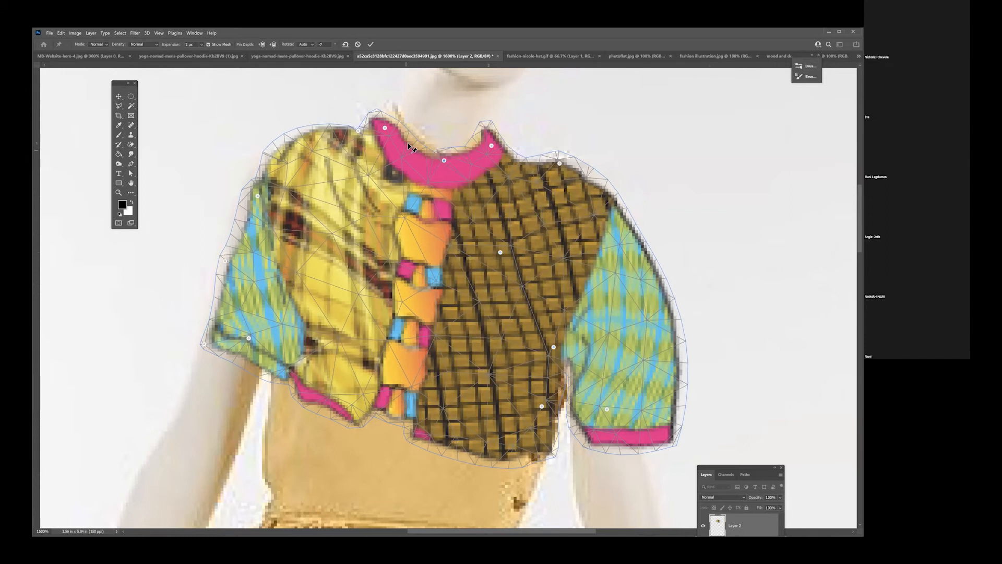
left_click(386, 107)
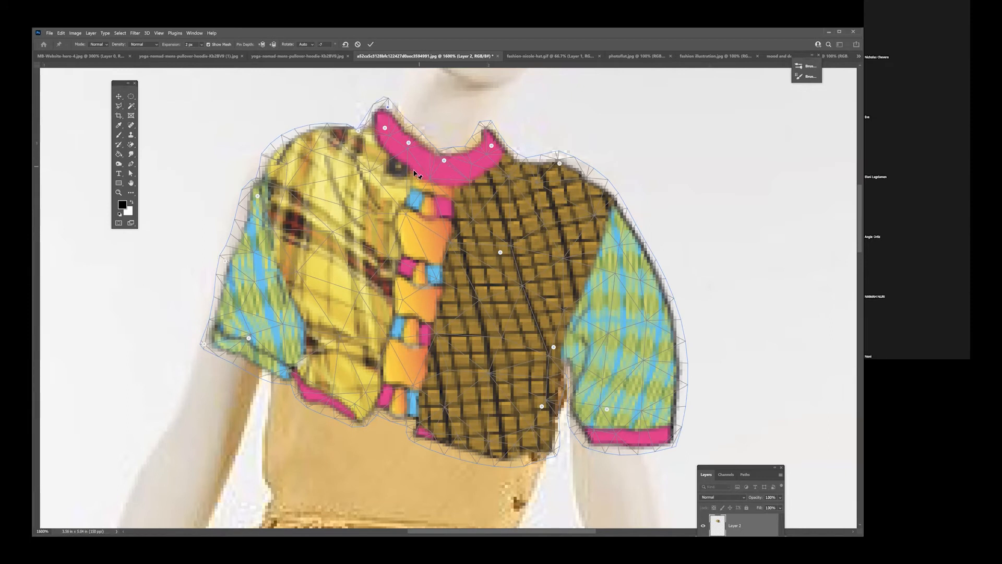
left_click(414, 169)
left_click(441, 181)
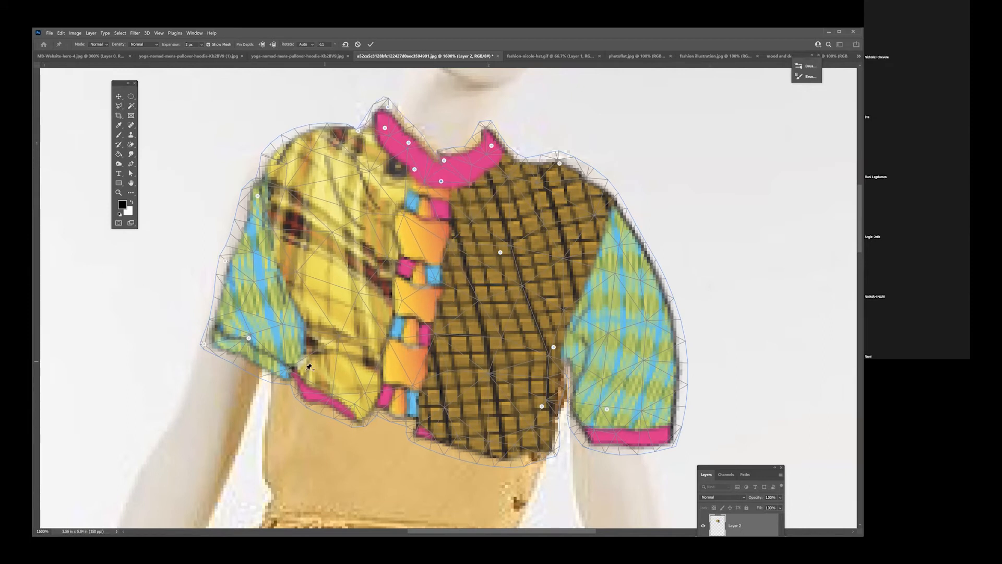
Pin the cuff of the yellow plaid side's sleeve, pull its underarm in toward the arm and try an extra pin above.
left_click(218, 333)
left_click(254, 362)
left_click_drag(300, 344, 275, 335)
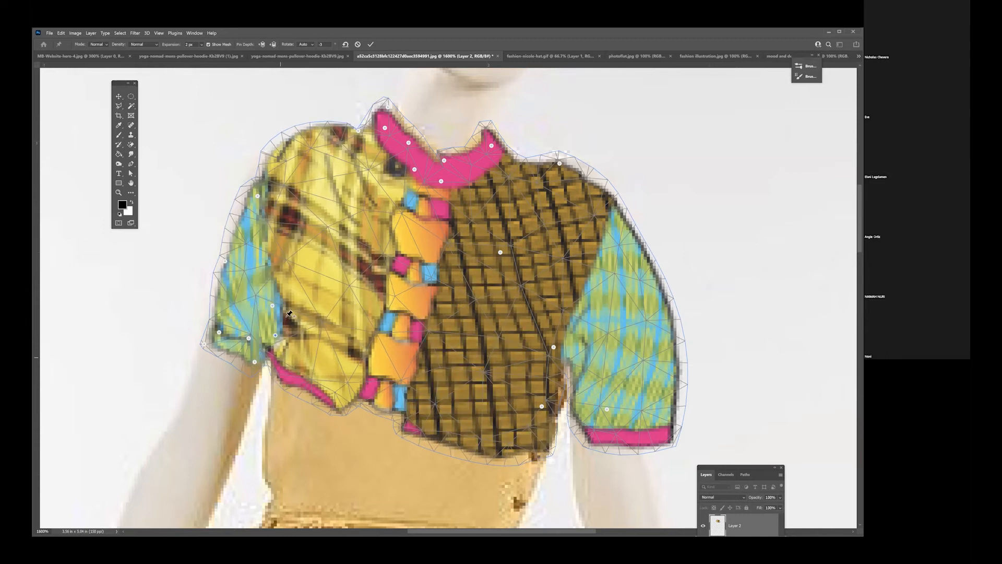
left_click(279, 307)
left_click(486, 207)
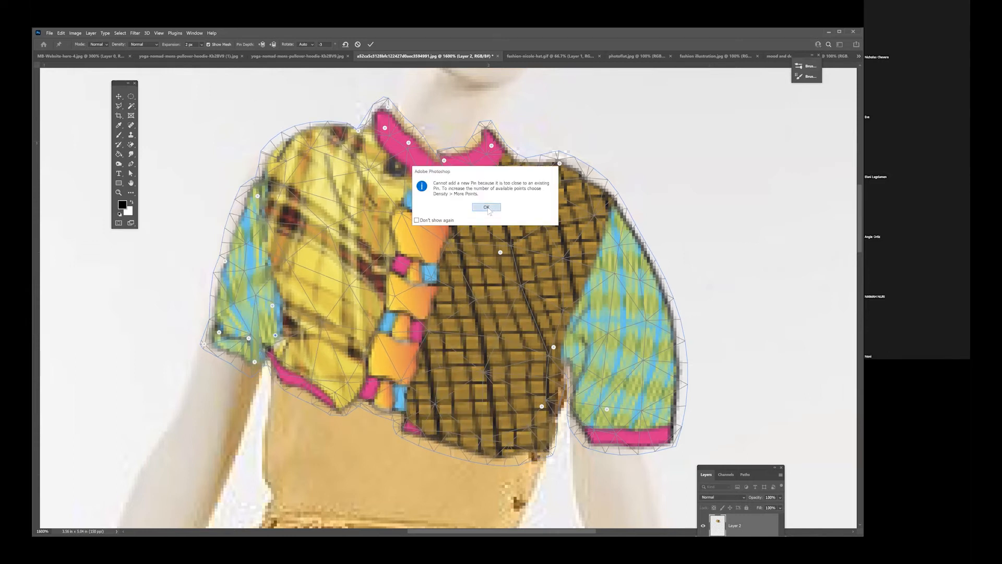
left_click(279, 308)
key("Return")
Pin the yellow plaid panel beside the sleeve, try another pin along the seam and exit Puppet Warp.
left_click_drag(290, 276, 287, 269)
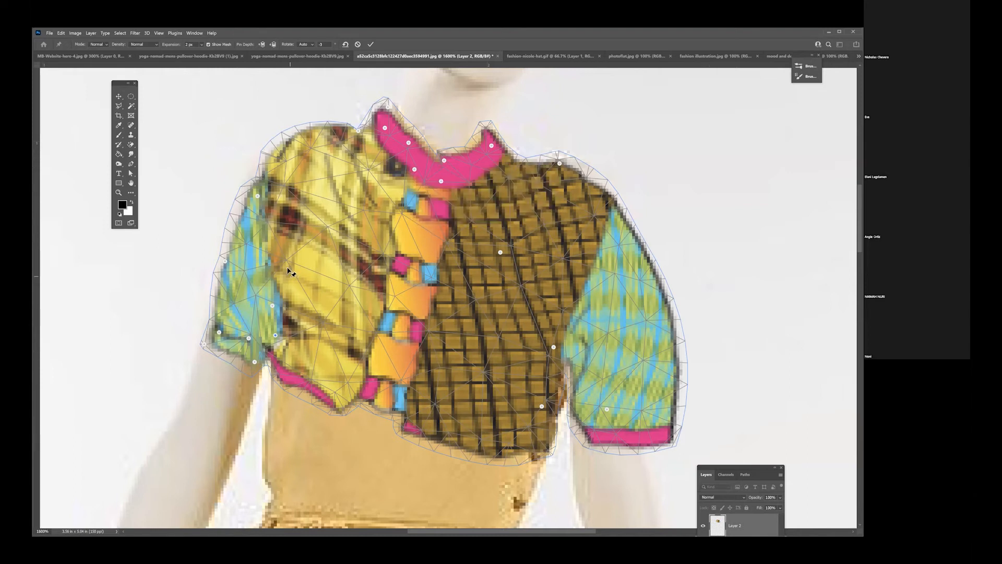
left_click(277, 291)
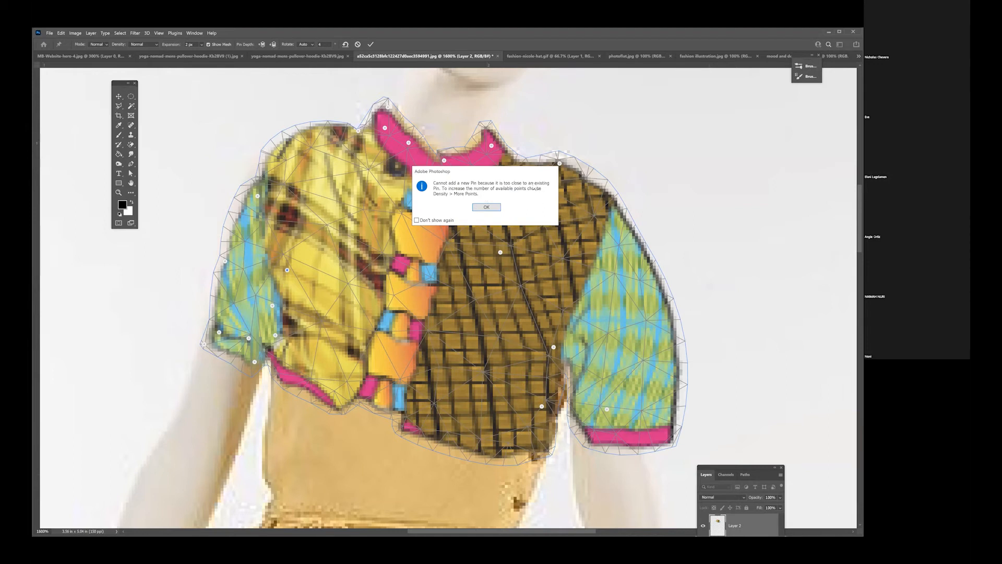
left_click(485, 207)
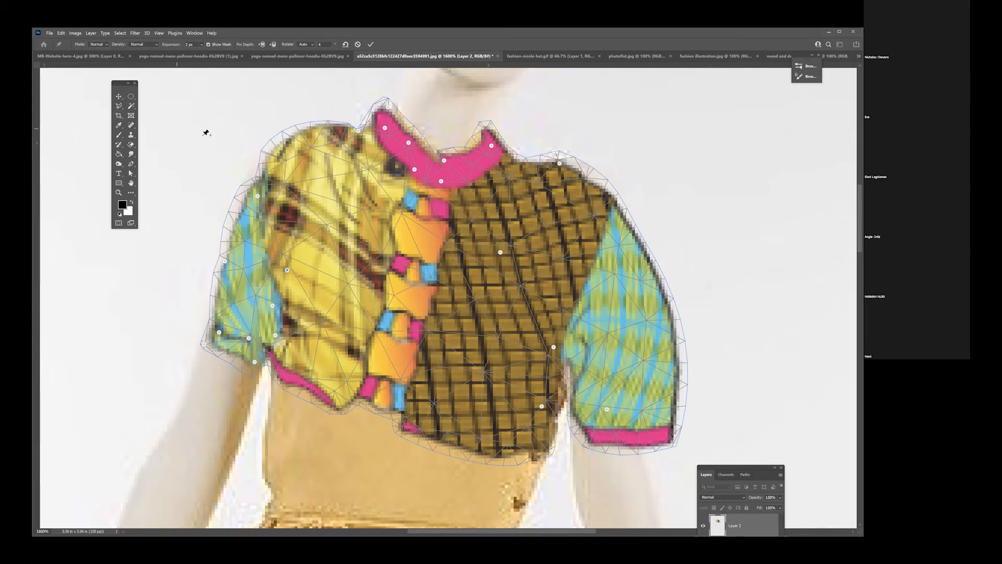
key("Return")
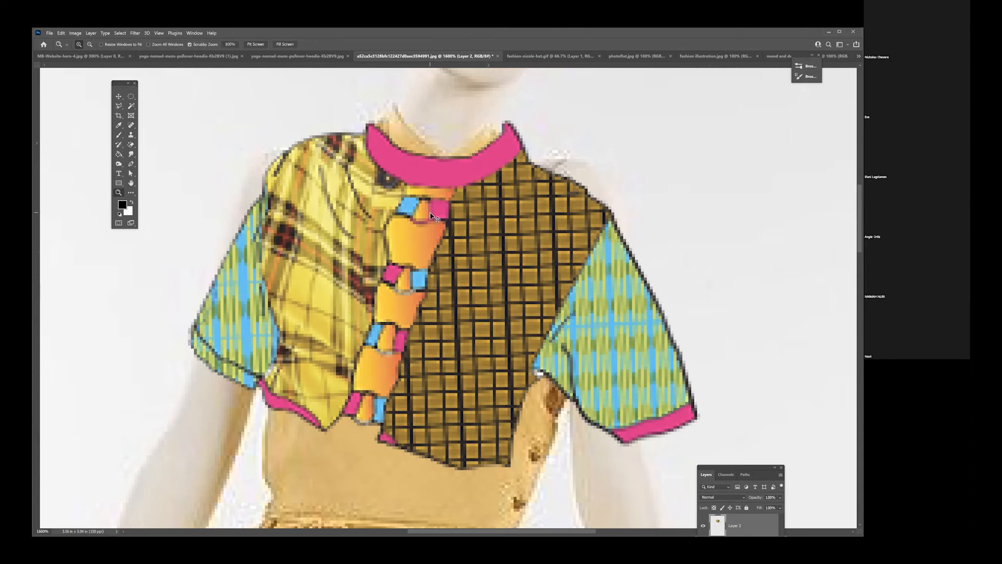
Undo the shirt's last Free Transform, then redo it.
left_click(76, 33)
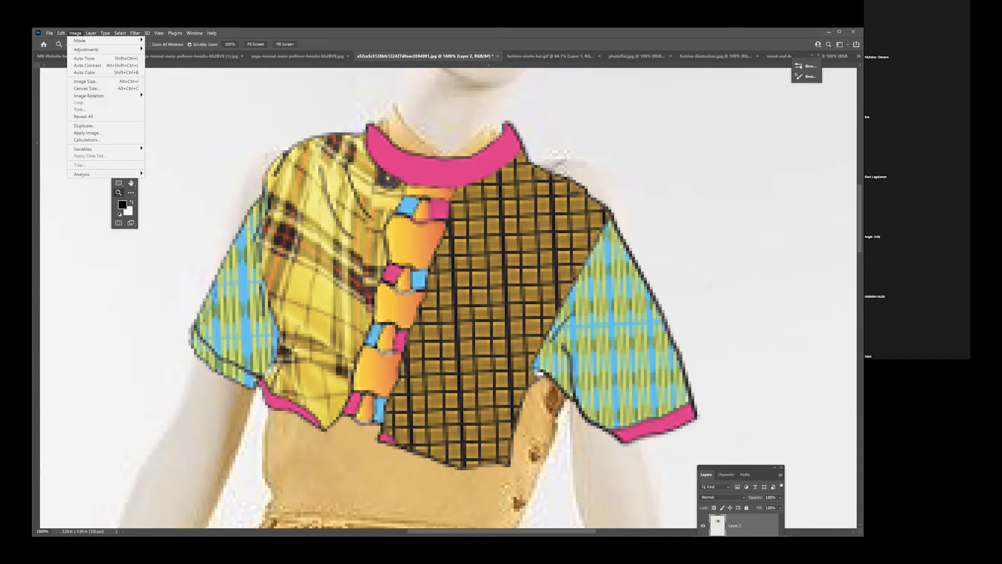
left_click(61, 33)
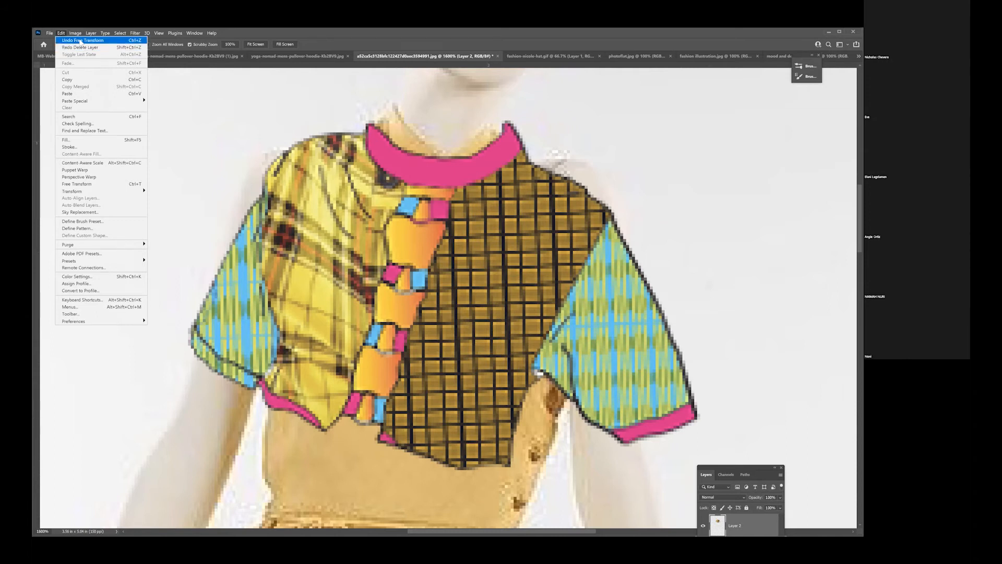
left_click(79, 39)
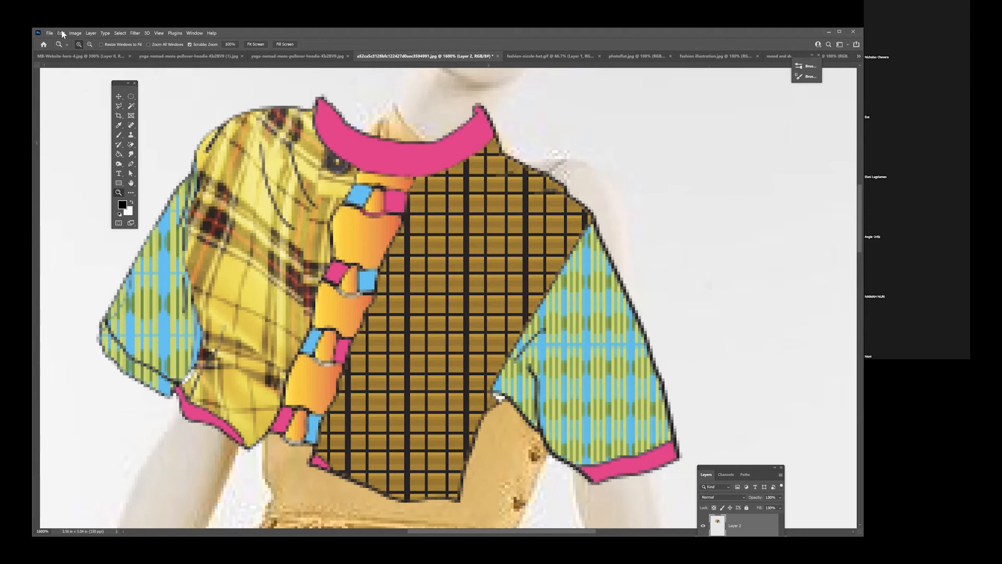
left_click(62, 33)
left_click(67, 47)
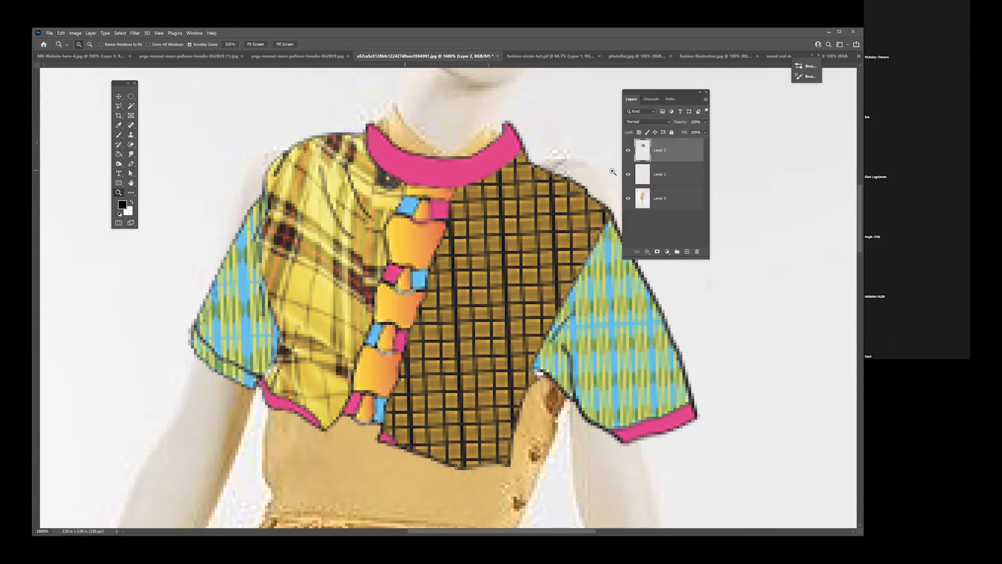
Restart Puppet Warp on the shirt layer and pin the yellow plaid shoulder and adjoining collar end, fitting them to the shoulder and neck.
left_click(61, 34)
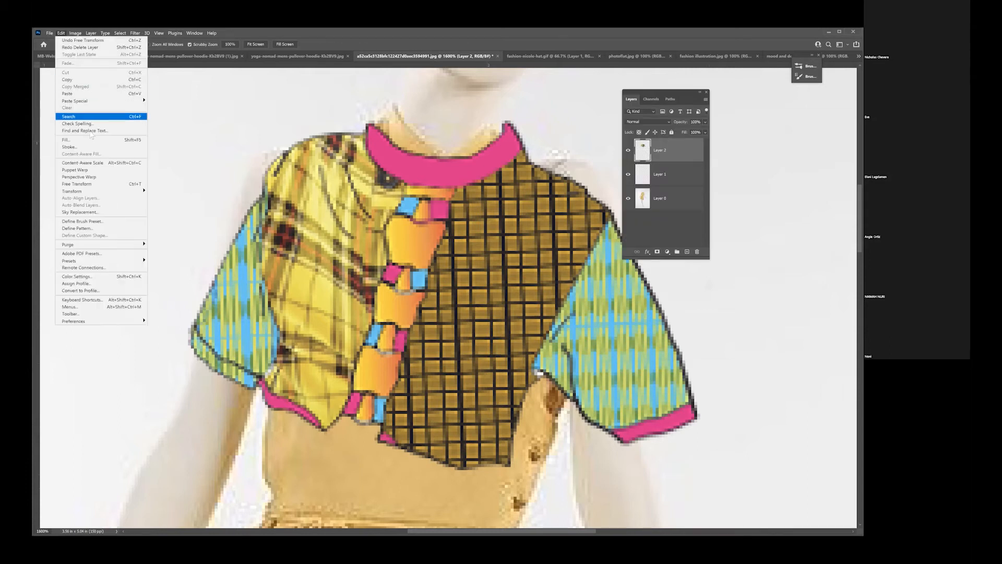
left_click(83, 170)
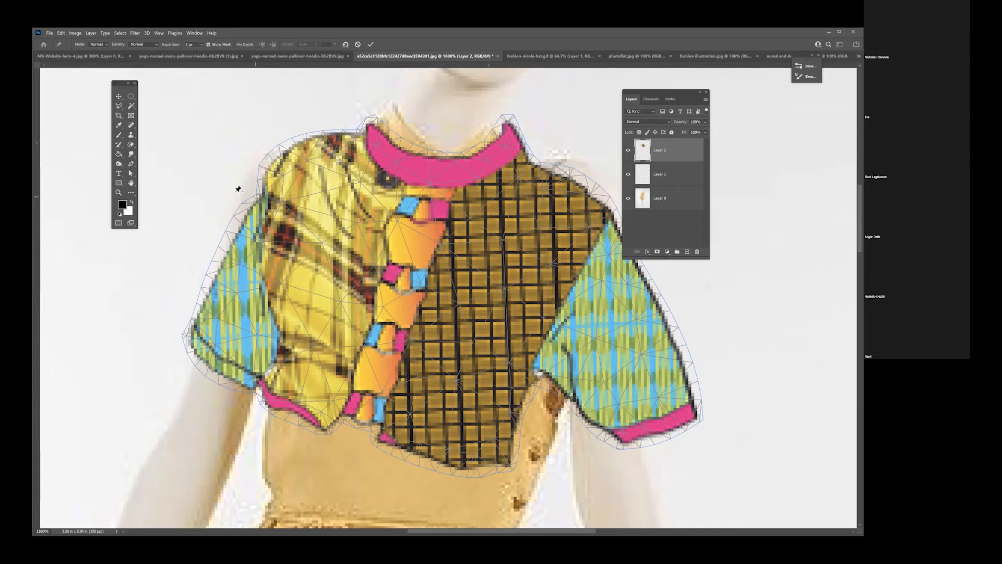
left_click(284, 176)
left_click_drag(268, 157, 266, 160)
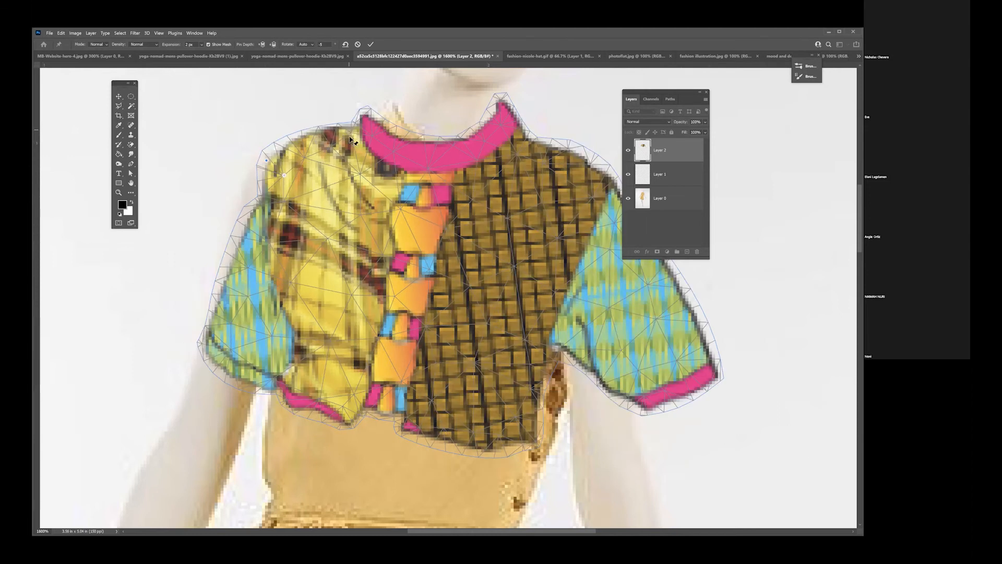
left_click_drag(347, 136, 393, 144)
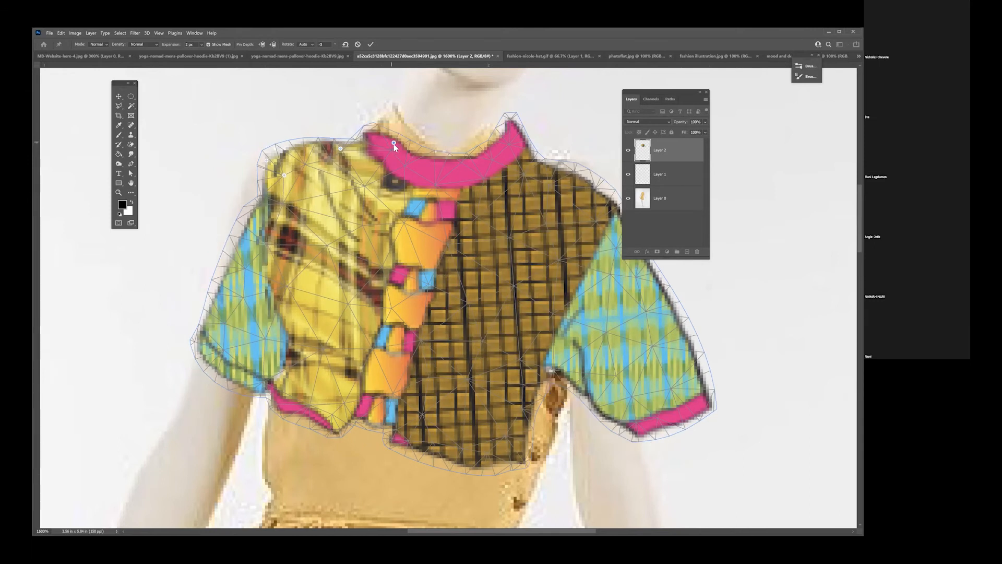
key("Return")
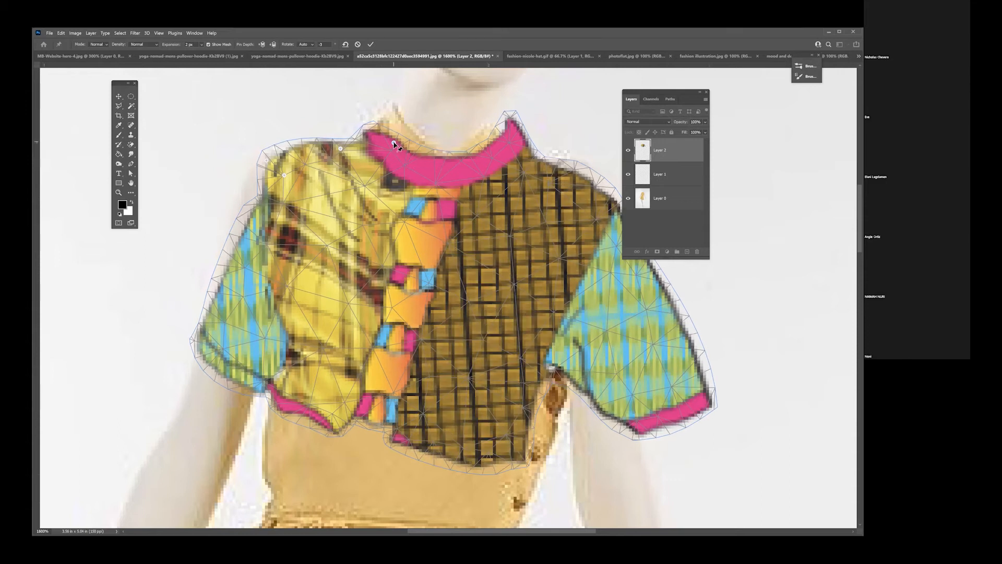
left_click_drag(395, 146, 389, 147)
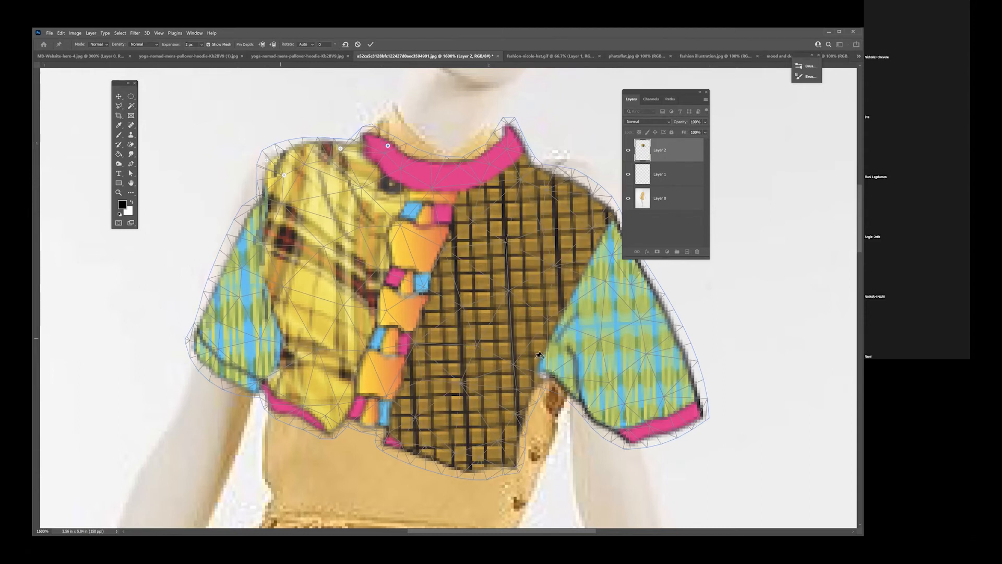
Pin the brown plaid side's underarm to the mannequin's body, pull its pink sleeve cuff in toward the arm and apply the warp.
left_click_drag(536, 356, 562, 362)
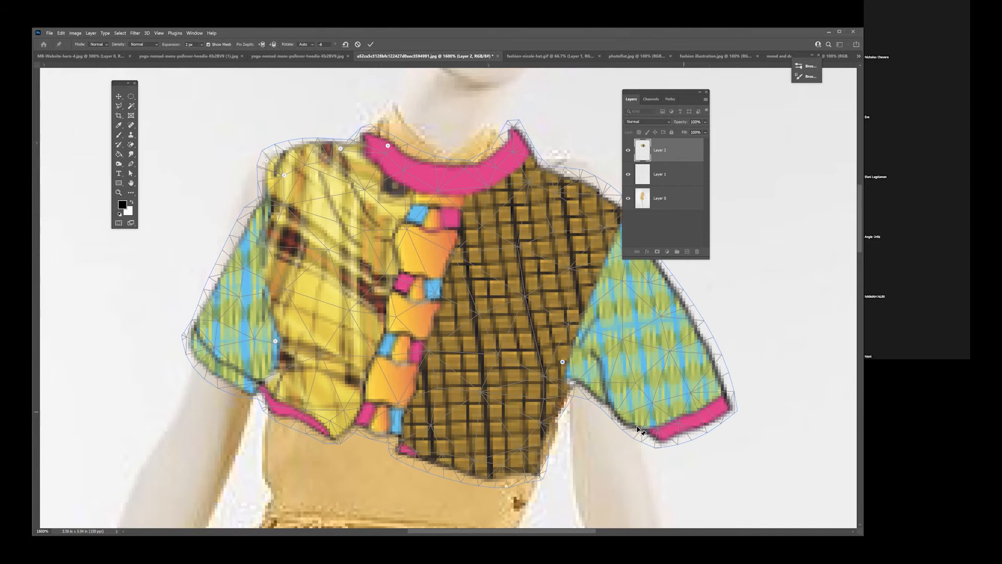
left_click_drag(670, 409, 583, 427)
left_click_drag(670, 428, 654, 429)
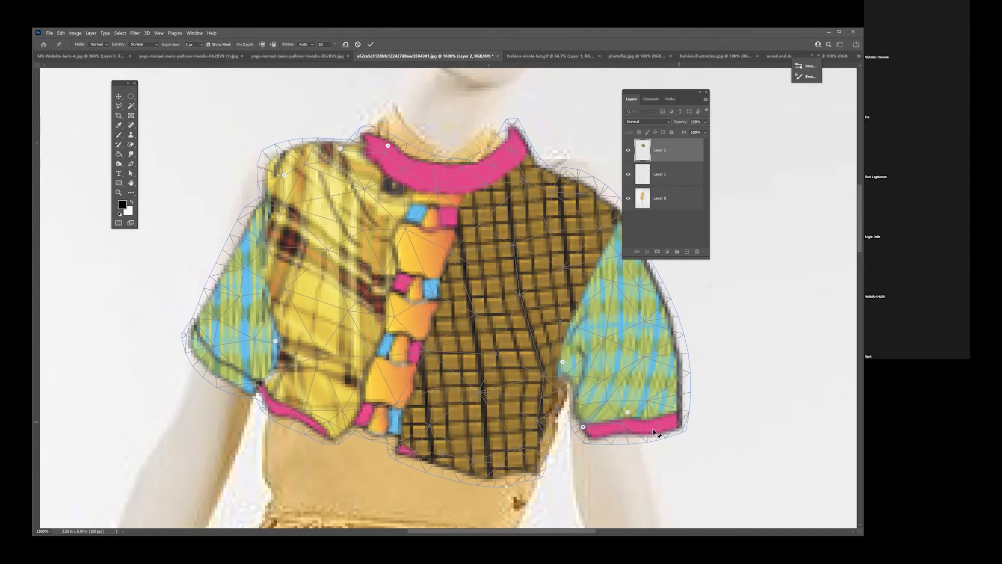
left_click(571, 430)
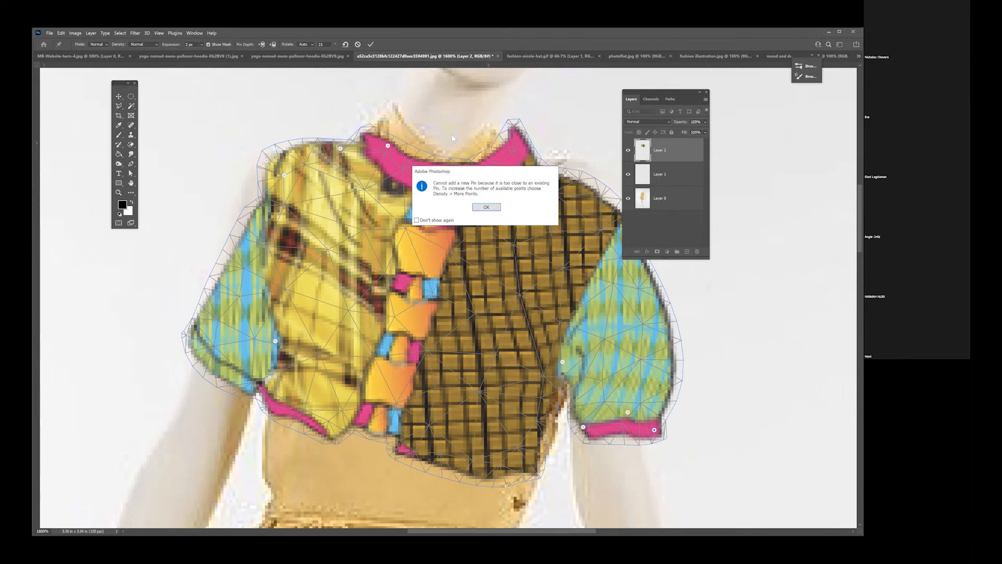
key("Return")
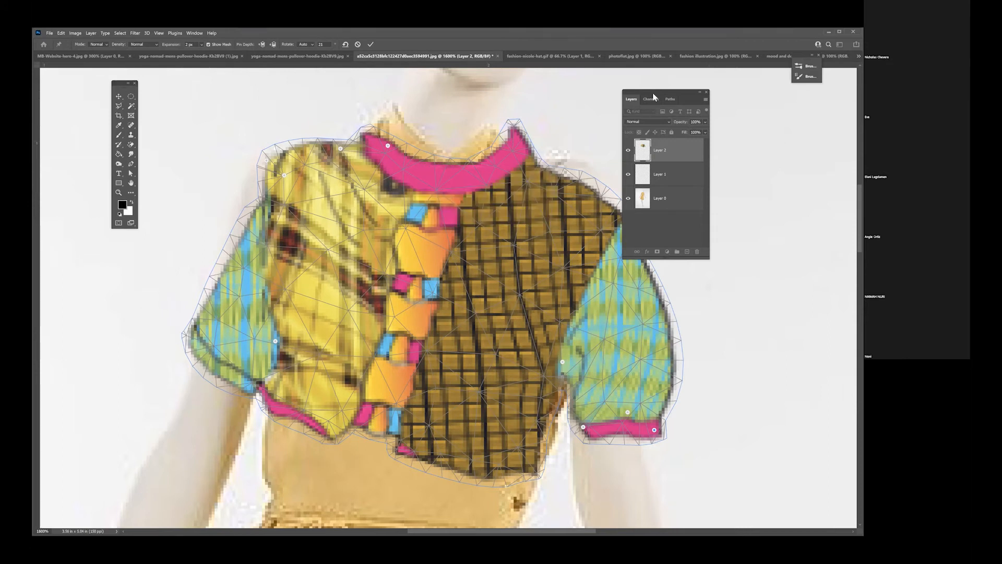
left_click_drag(659, 92, 687, 94)
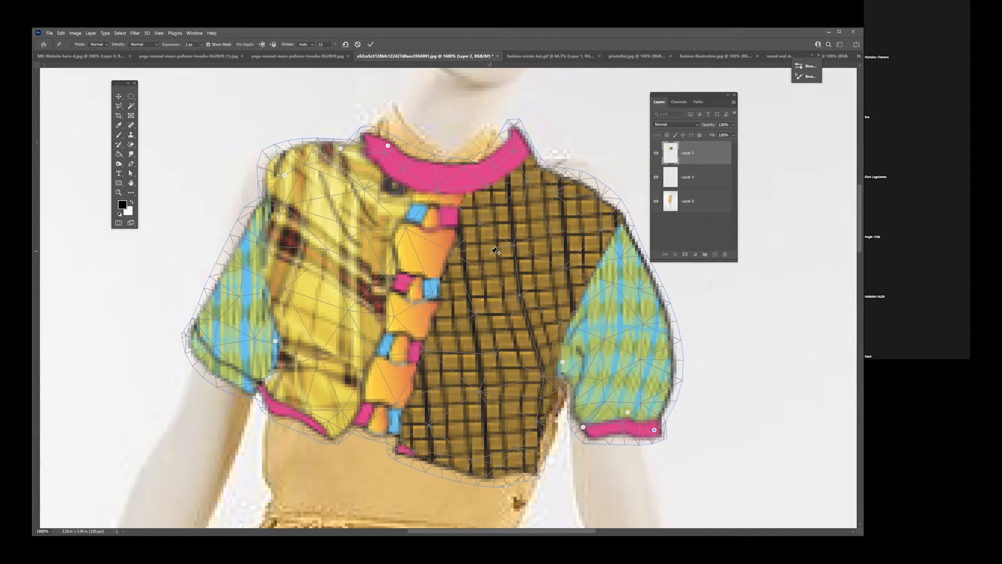
left_click(370, 45)
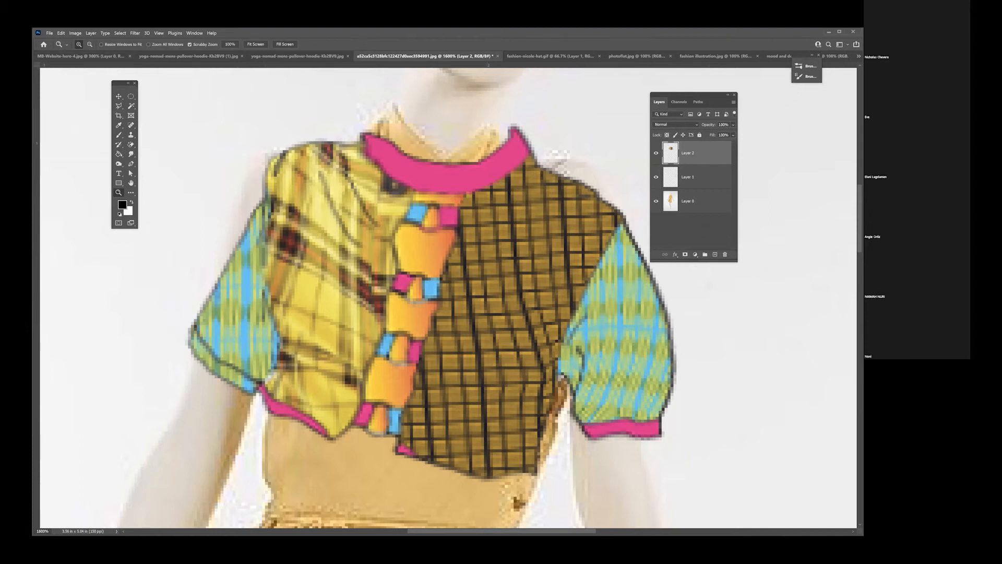
Restart Puppet Warp on the shirt layer, anchor the centre front and collar with pins, and pull the brown side's collar end to the neck.
left_click(61, 34)
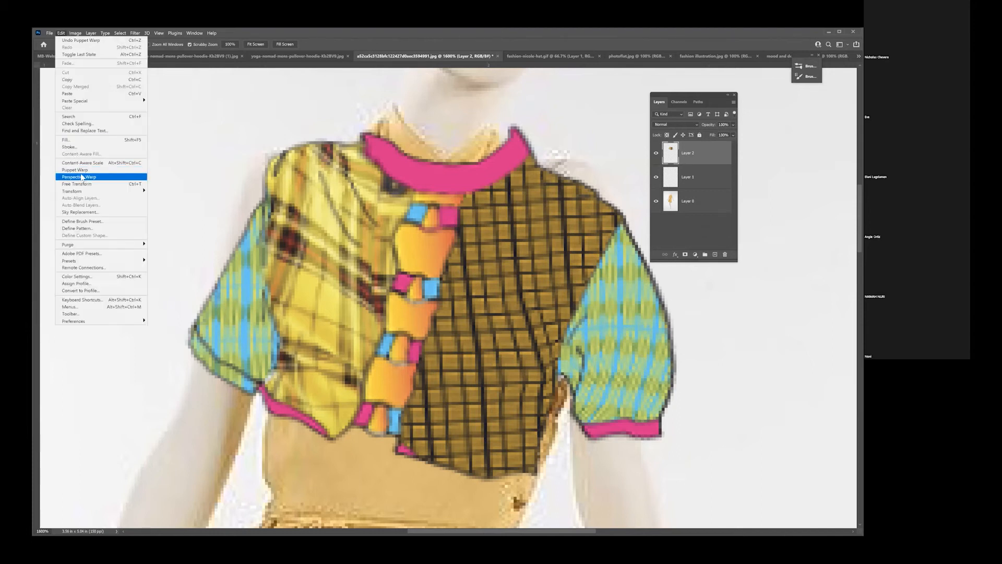
left_click(75, 170)
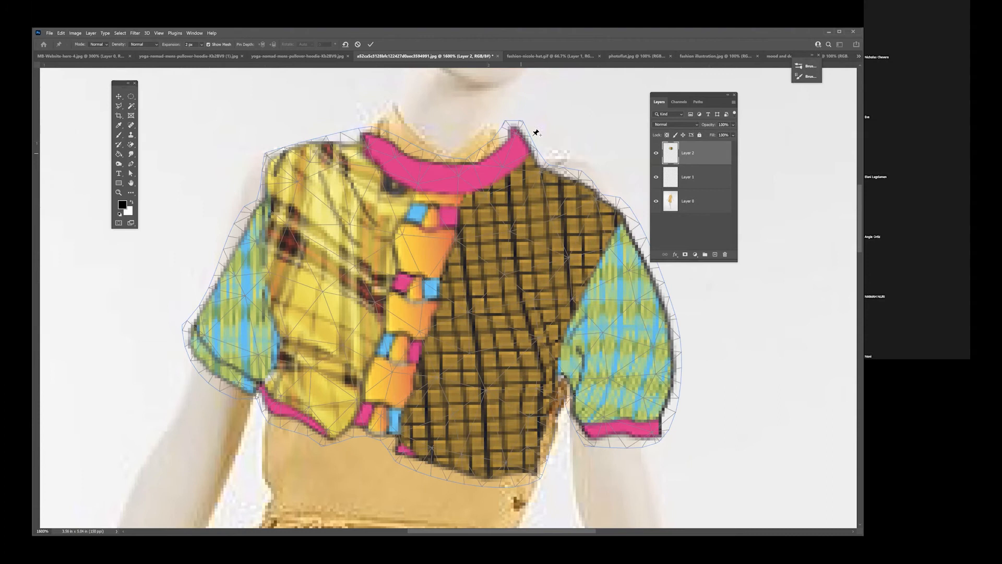
left_click(507, 143)
left_click(424, 264)
left_click_drag(515, 132, 498, 133)
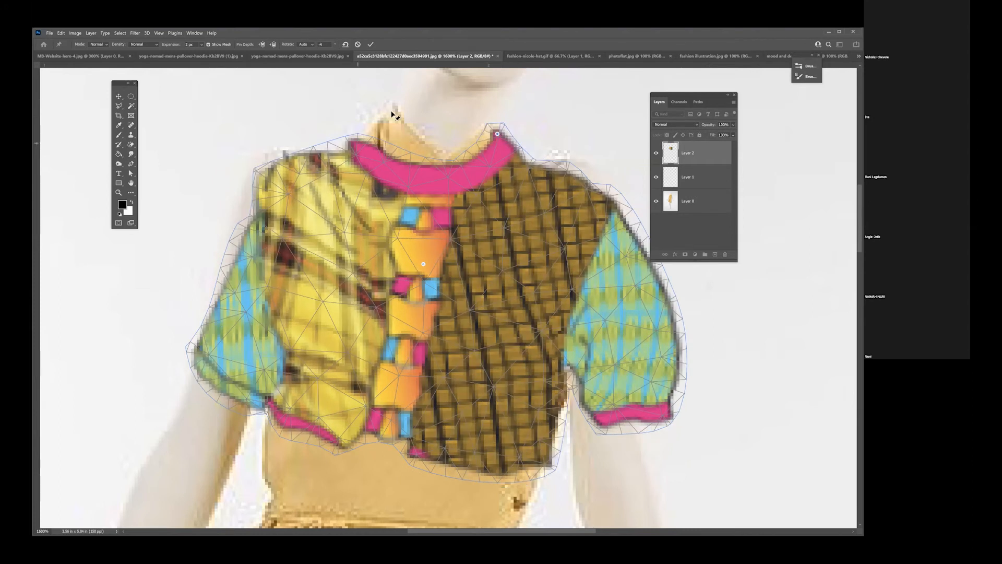
left_click(459, 166)
Pin the brown plaid side's shoulder, sleeve cuff and underarm, and pull its hem corner in to follow the waist.
left_click(607, 205)
left_click_drag(602, 422, 598, 415)
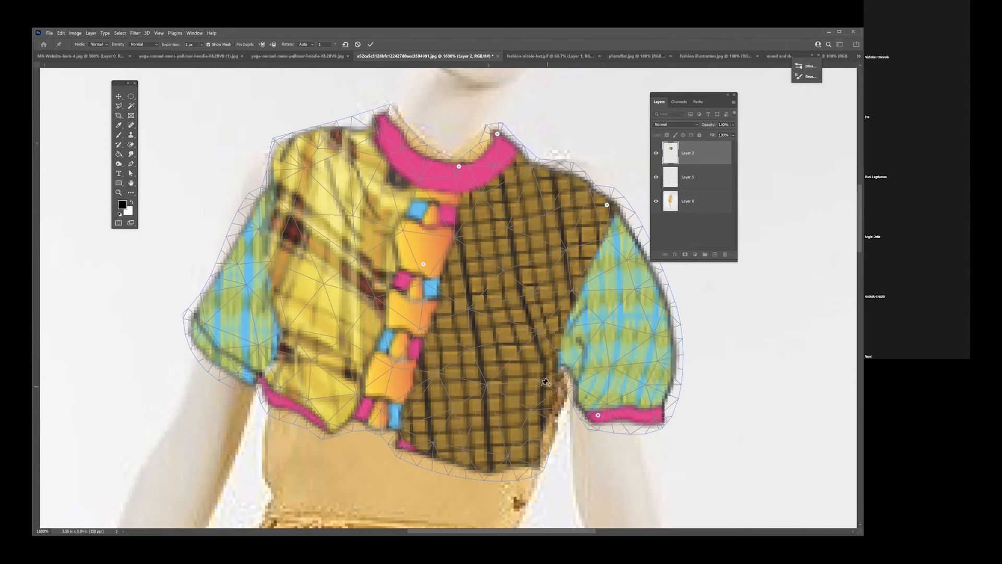
left_click_drag(557, 394, 556, 391)
left_click_drag(550, 467, 539, 474)
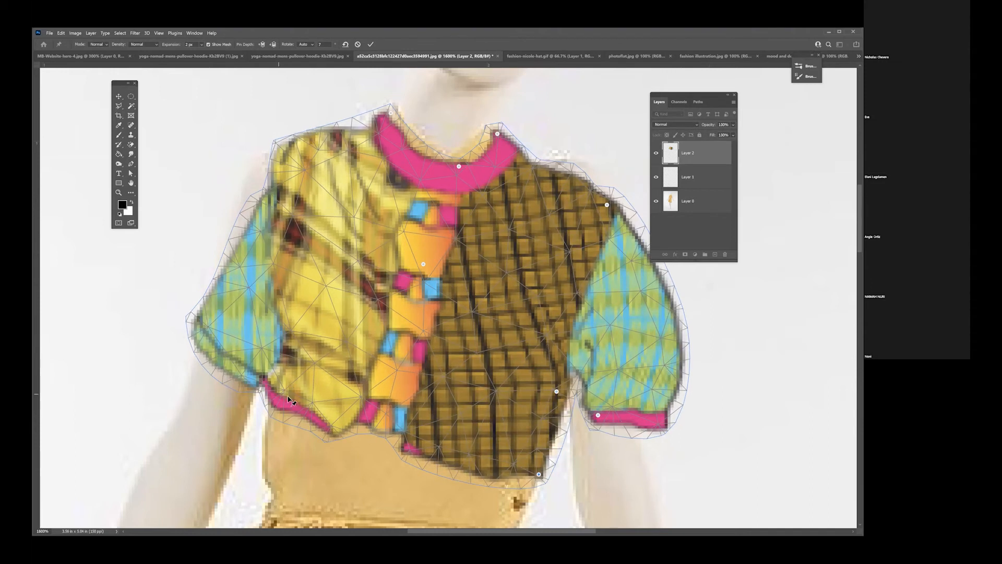
Pin the yellow plaid side's hem and extend its shoulder, pull the opposite sleeve in around the arm and apply the warp.
left_click_drag(285, 396, 287, 394)
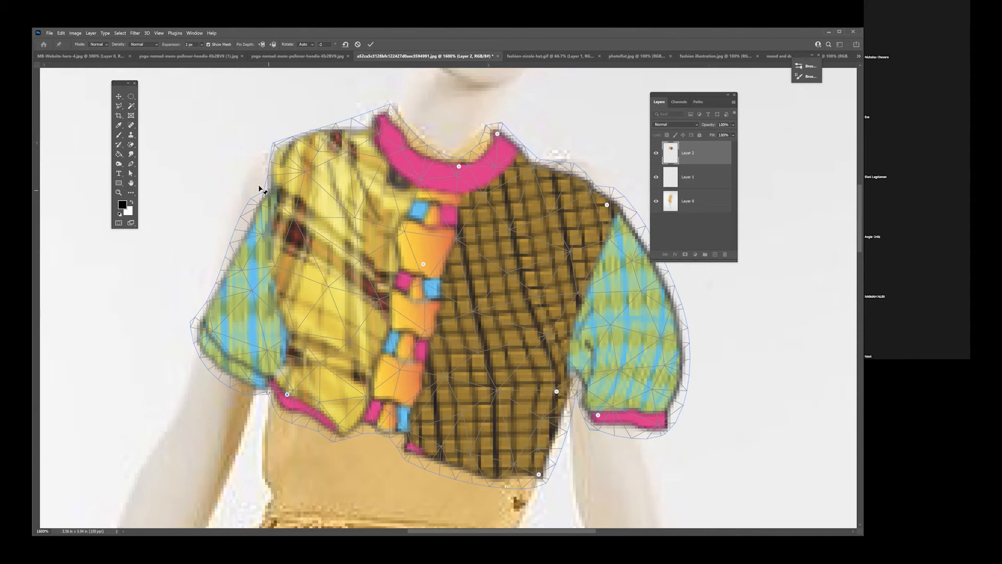
left_click_drag(252, 191, 252, 192)
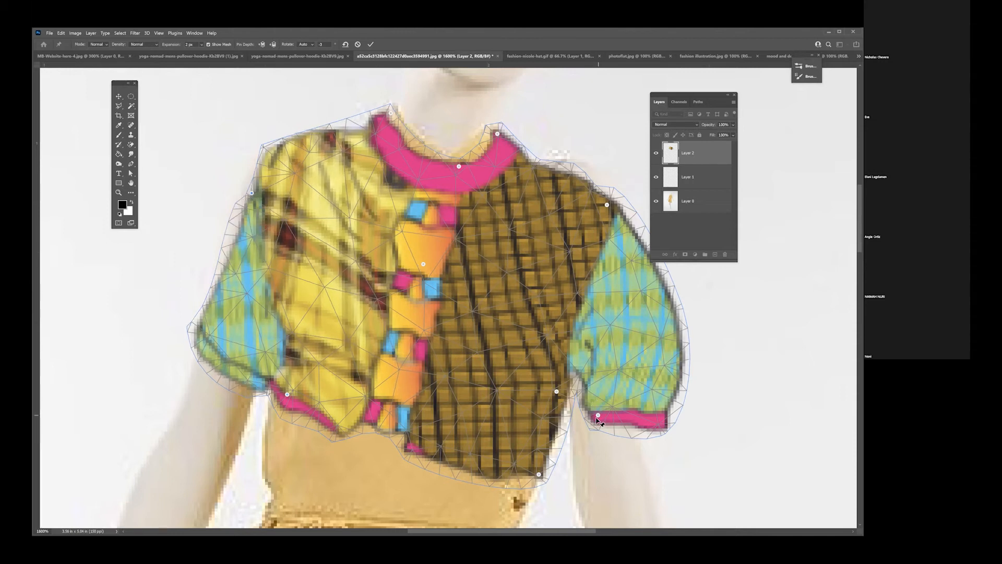
left_click_drag(587, 389, 655, 438)
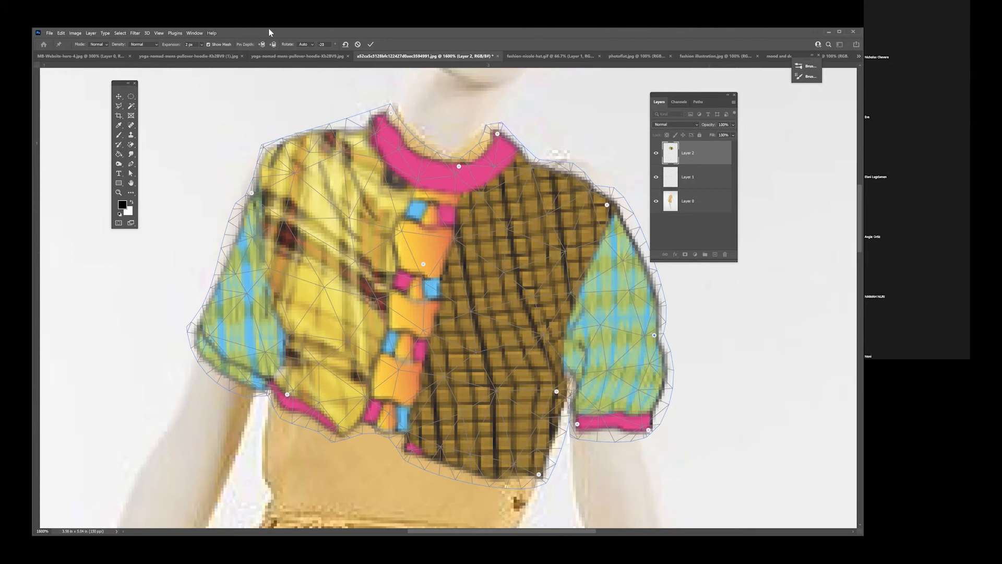
left_click(370, 45)
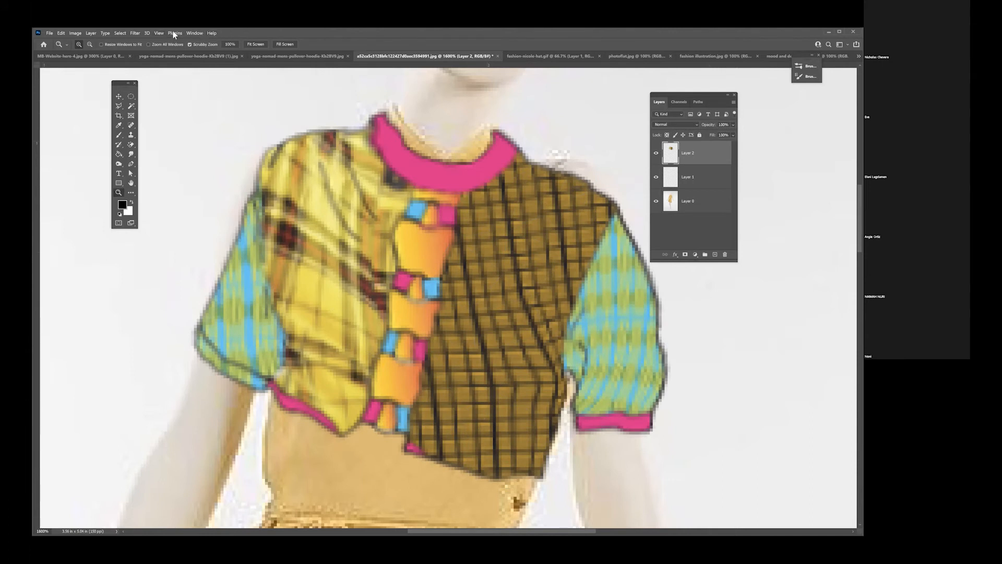
Fit the whole image in view and erase the light backdrop of the mannequin photo on Layer 0 with the Magic Eraser.
left_click(159, 33)
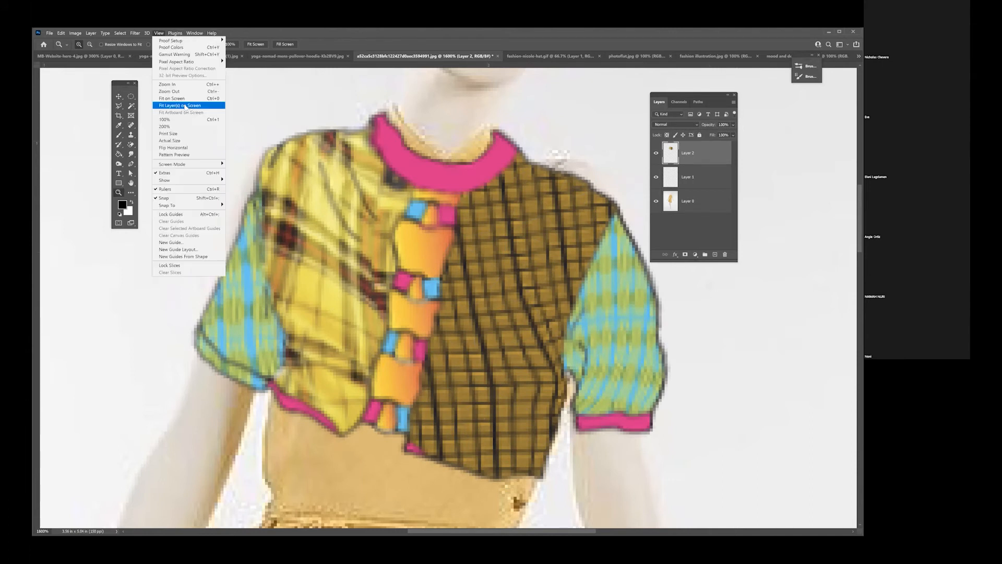
left_click(183, 98)
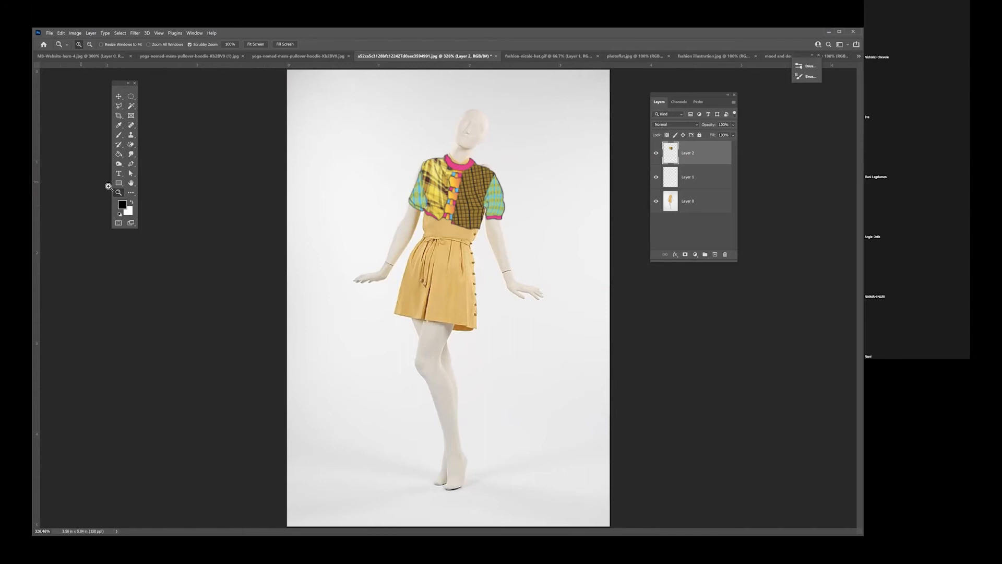
left_click(131, 146)
right_click(132, 146)
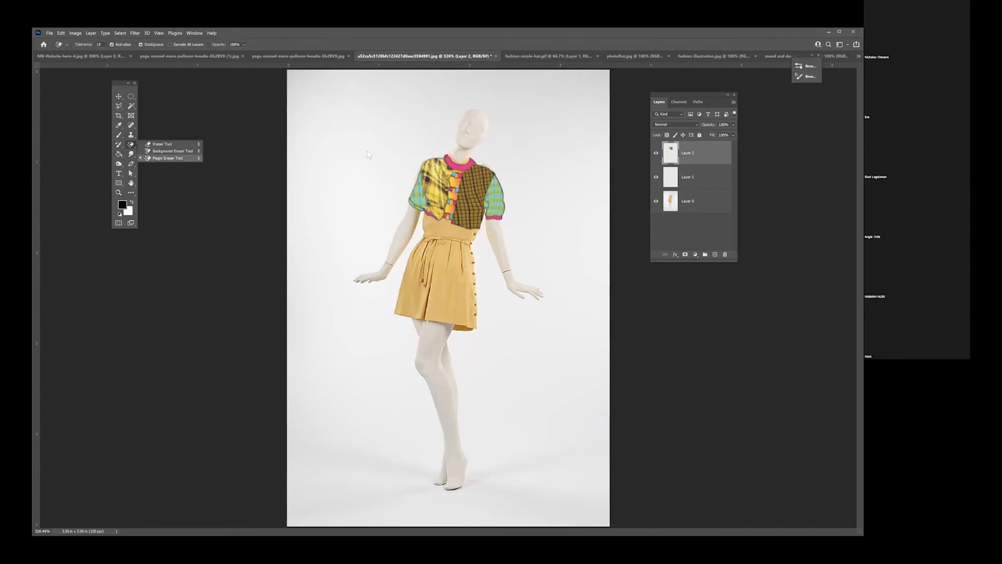
left_click(688, 201)
left_click(529, 151)
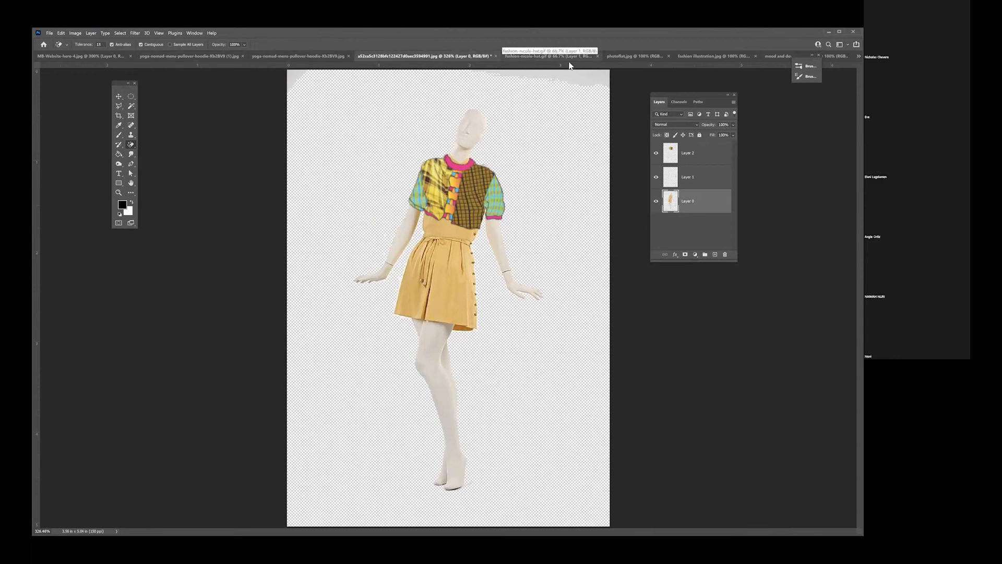
View the photoflat.jpg and fashion illustration.jpg examples and examine the illustrated garment on the mannequin up close.
left_click(626, 58)
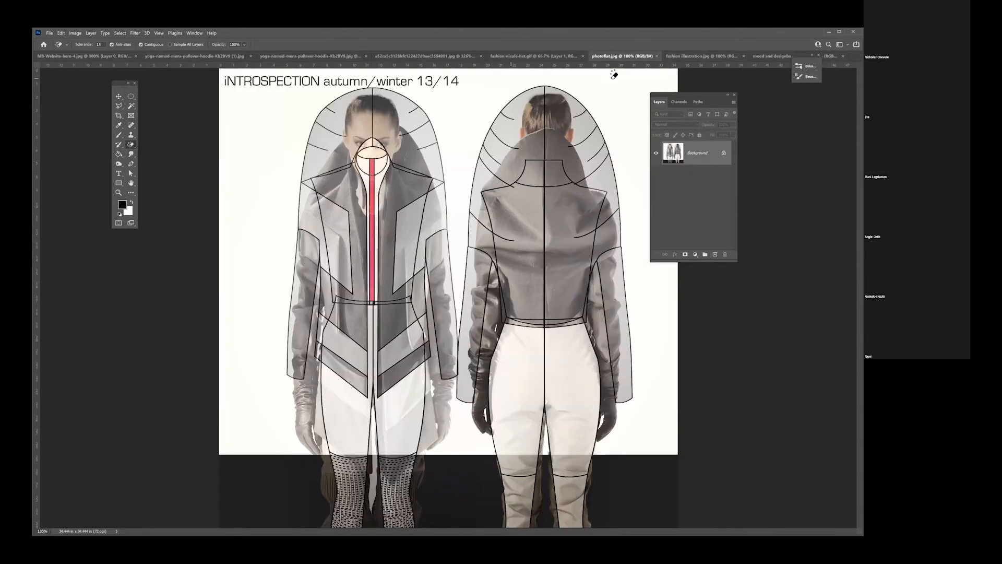
left_click(700, 56)
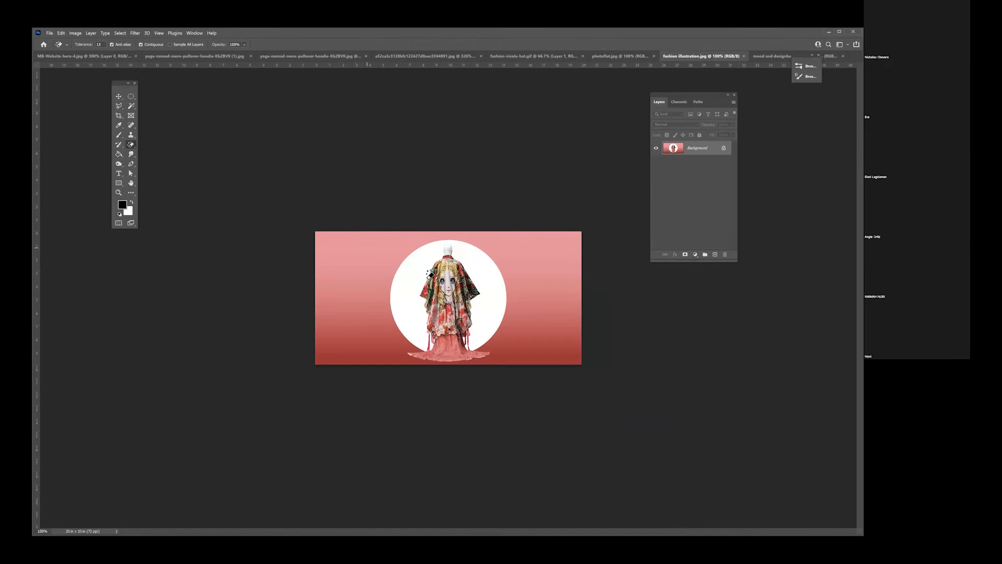
key("z")
left_click(446, 282)
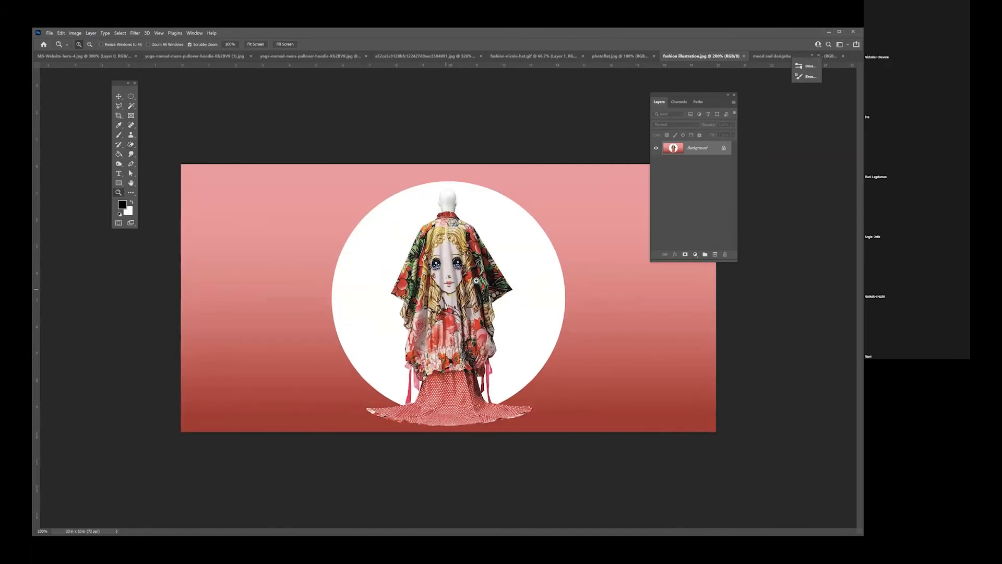
left_click(476, 280)
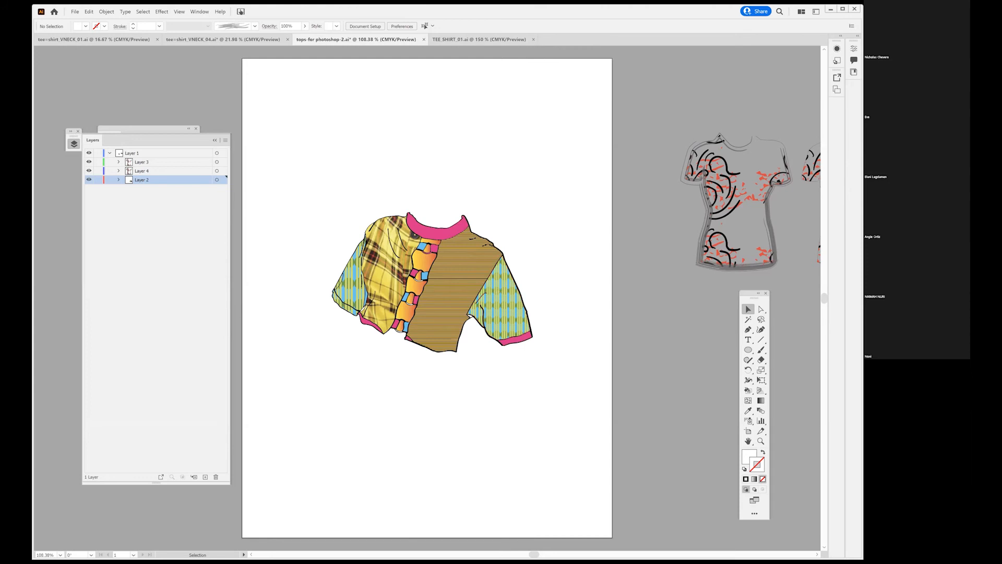
In Illustrator, export the tops artwork as a Photoshop PSD named "tops-for photoshop-3", using CMYK, High (300 ppi) and Write Layers.
left_click(75, 11)
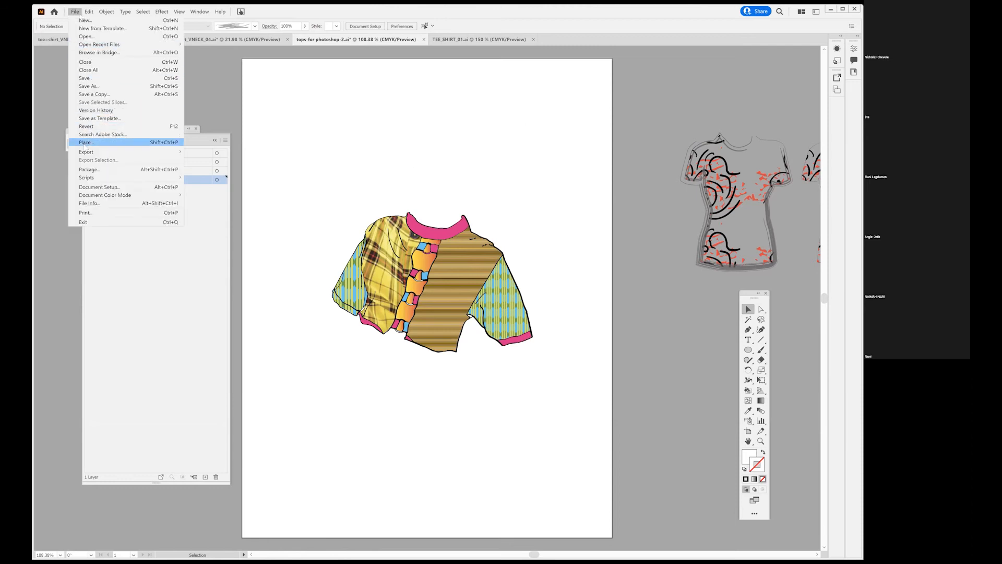
mouse_move(86, 152)
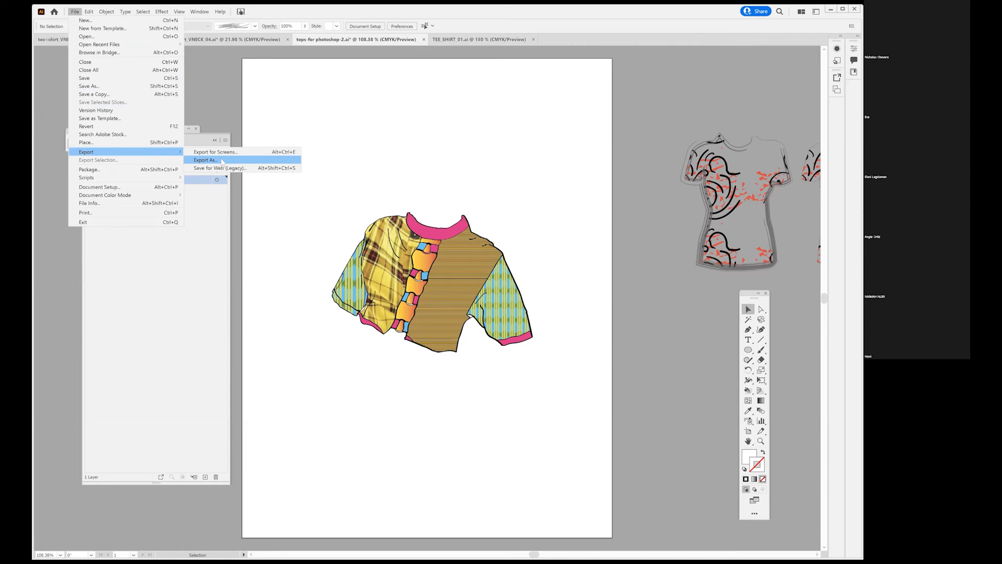
left_click(222, 161)
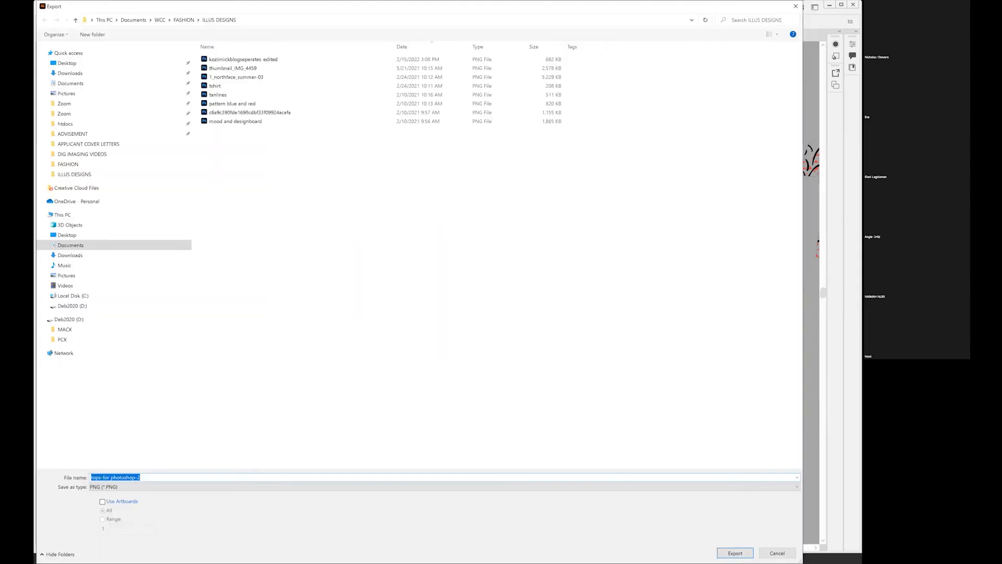
left_click(222, 487)
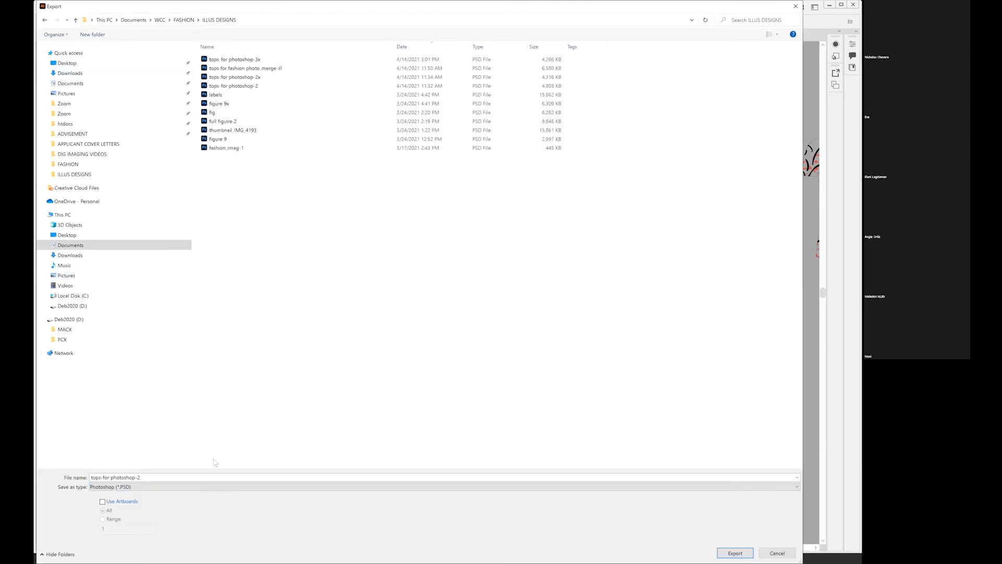
left_click(180, 476)
left_click(180, 476)
key("BackSpace")
type("3")
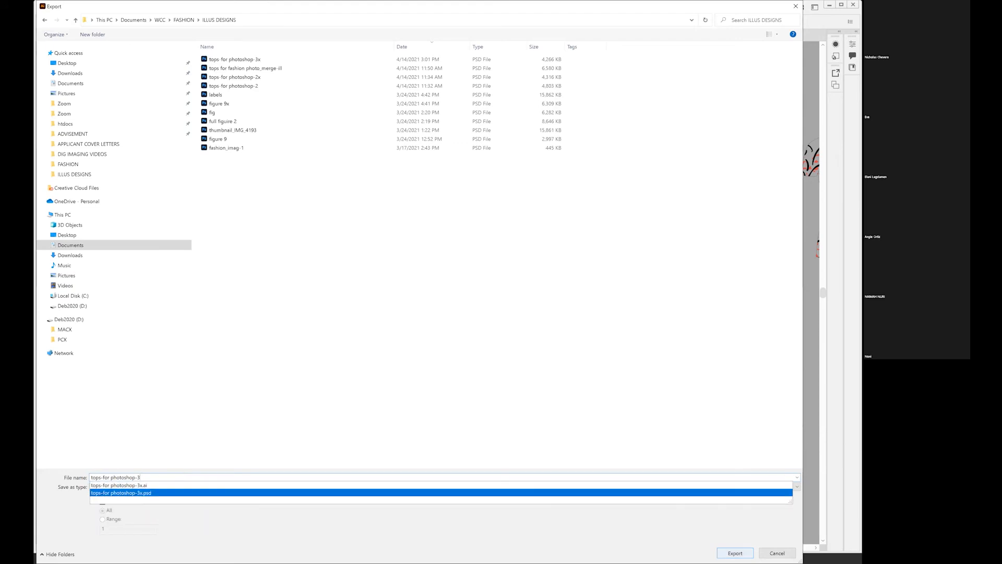
left_click(735, 553)
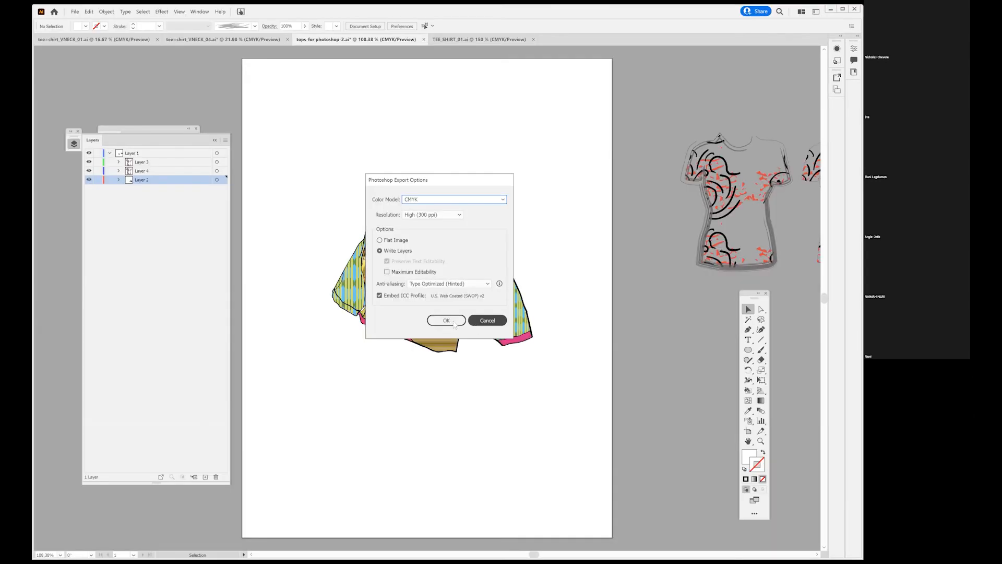
left_click(461, 322)
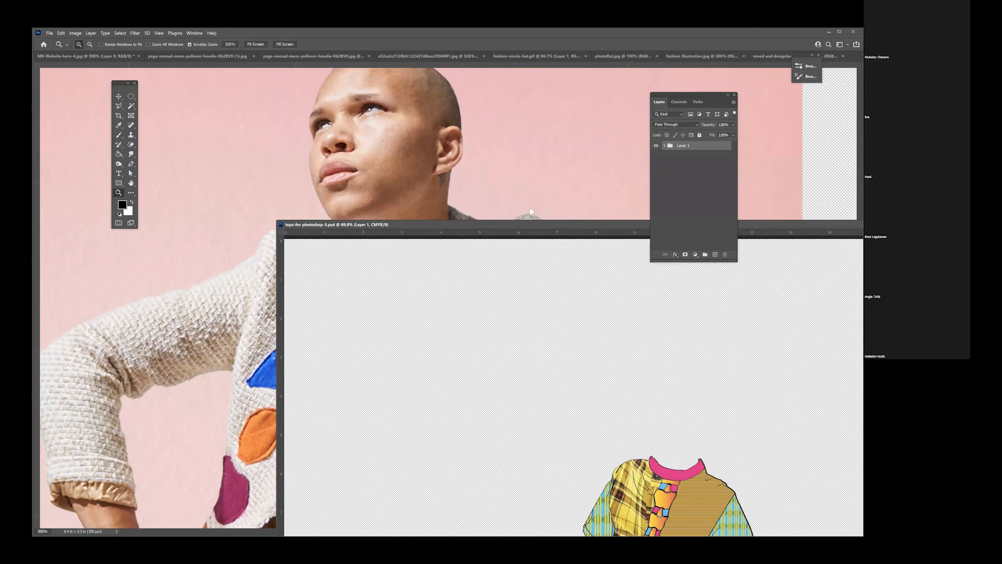
Reposition the exported PSD's window, select part of the shirt with the Move tool, and undo a trial move of the artwork.
left_click_drag(530, 224, 463, 208)
left_click(119, 96)
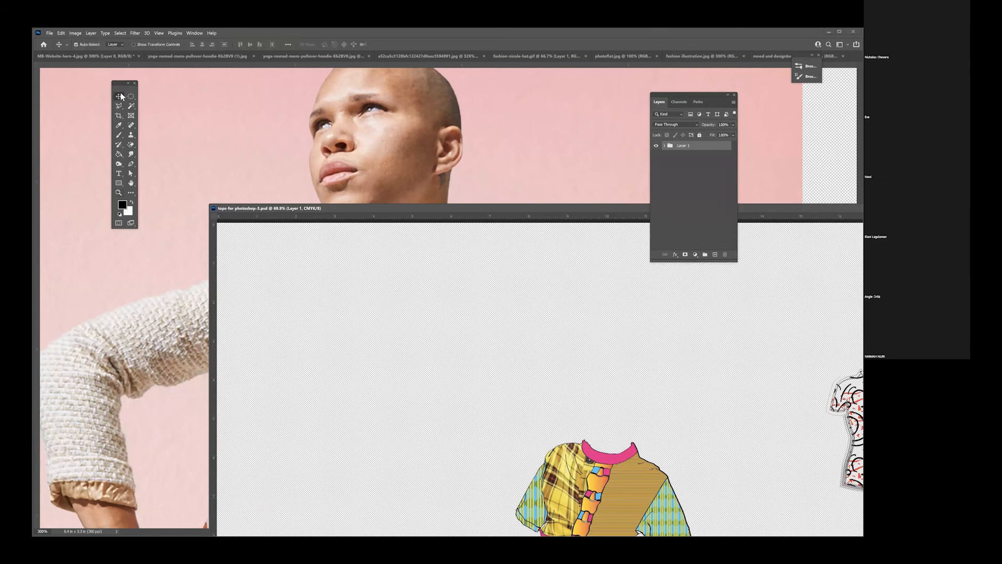
left_click(596, 453)
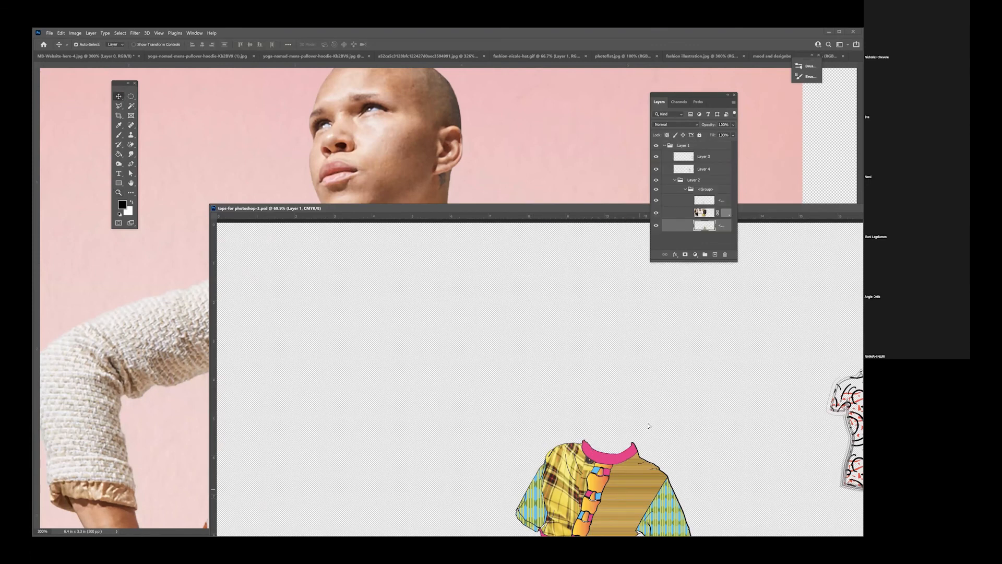
left_click_drag(640, 488, 647, 419)
key("ctrl+z")
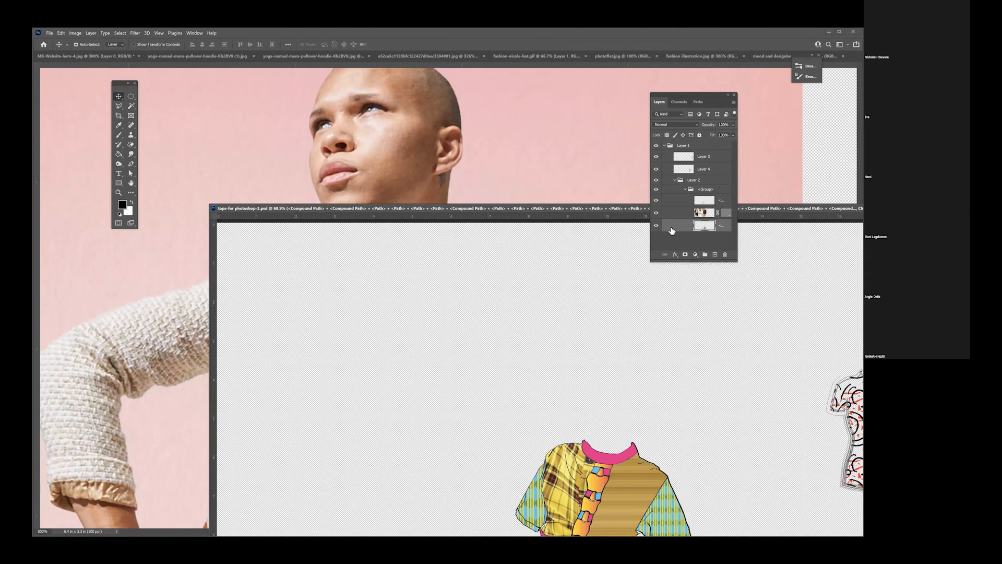
left_click(91, 34)
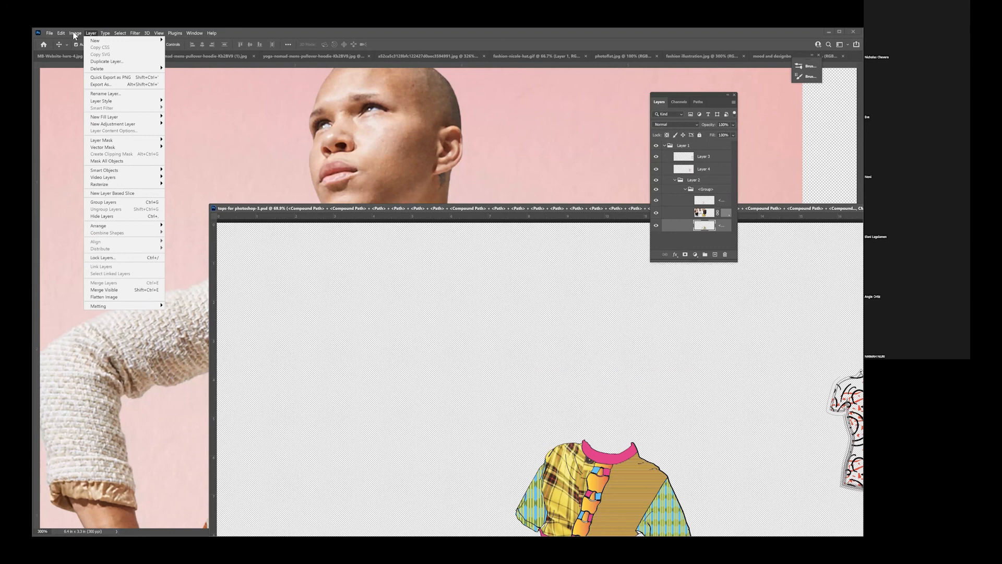
left_click(75, 33)
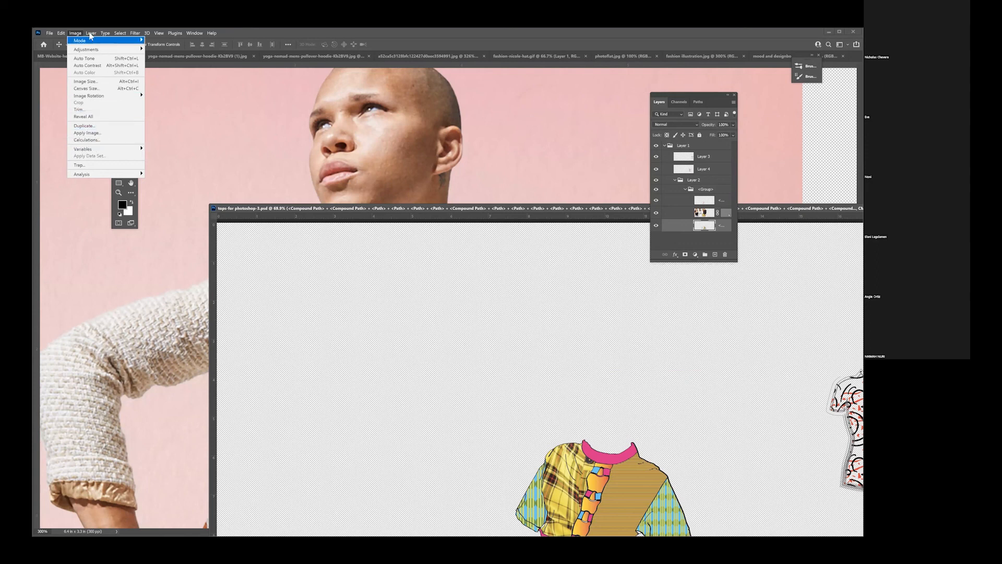
Rasterize all layers of the exported tops PSD.
mouse_move(91, 35)
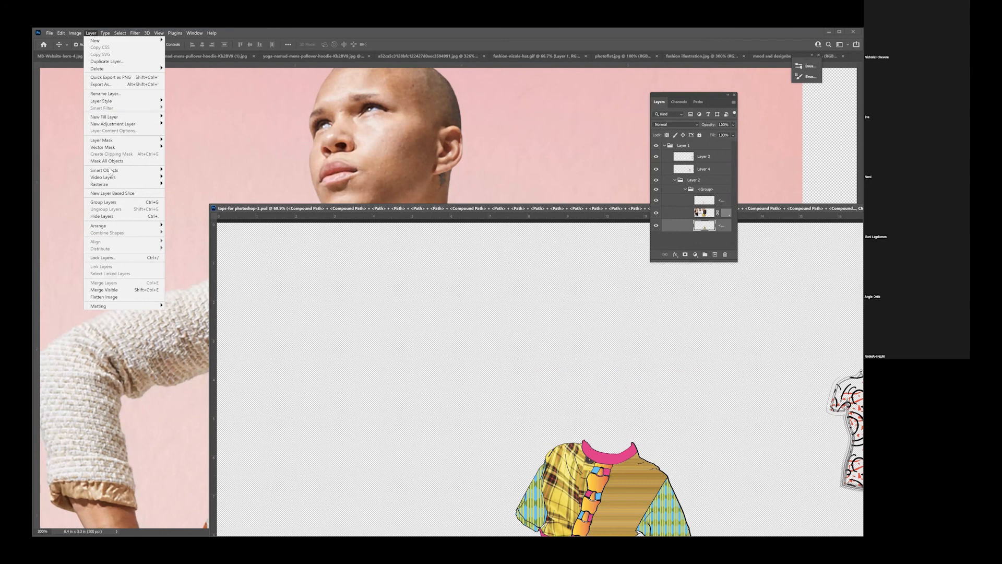
mouse_move(106, 186)
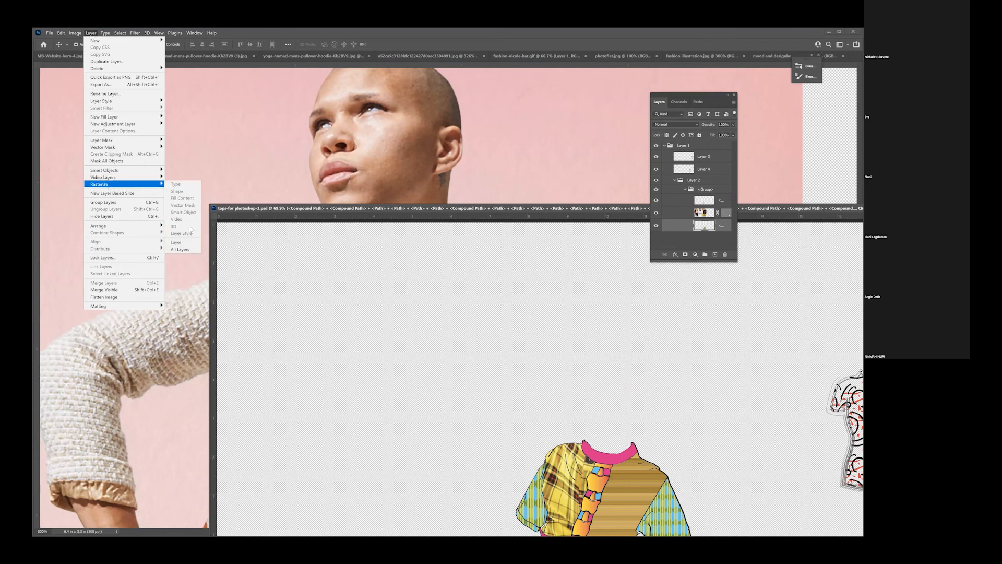
left_click(178, 249)
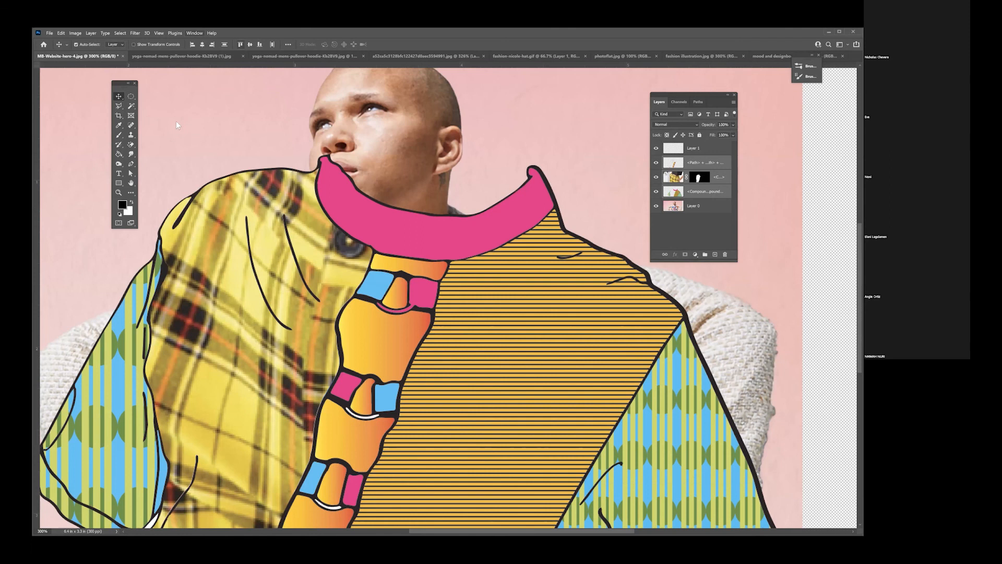
left_click(158, 33)
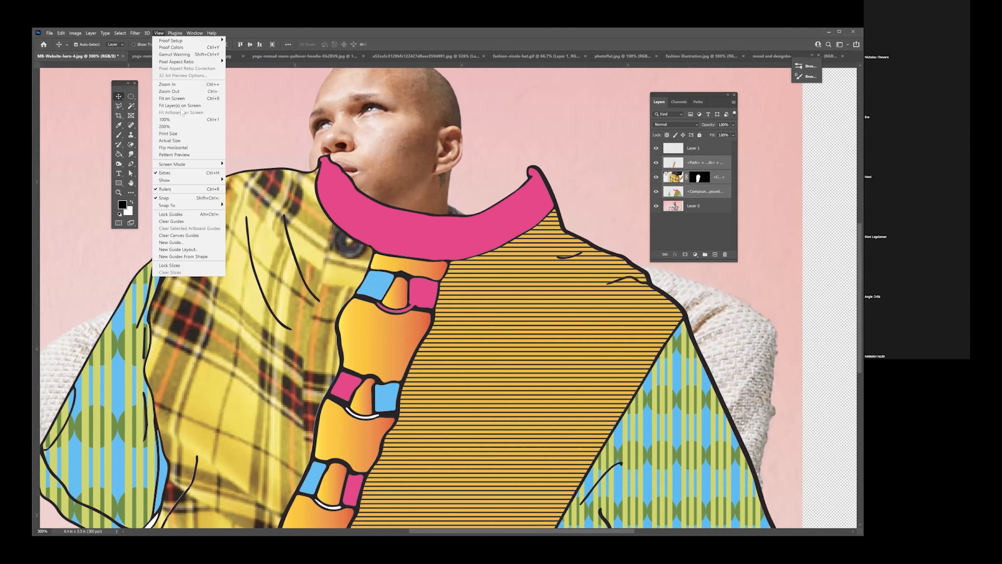
left_click(172, 98)
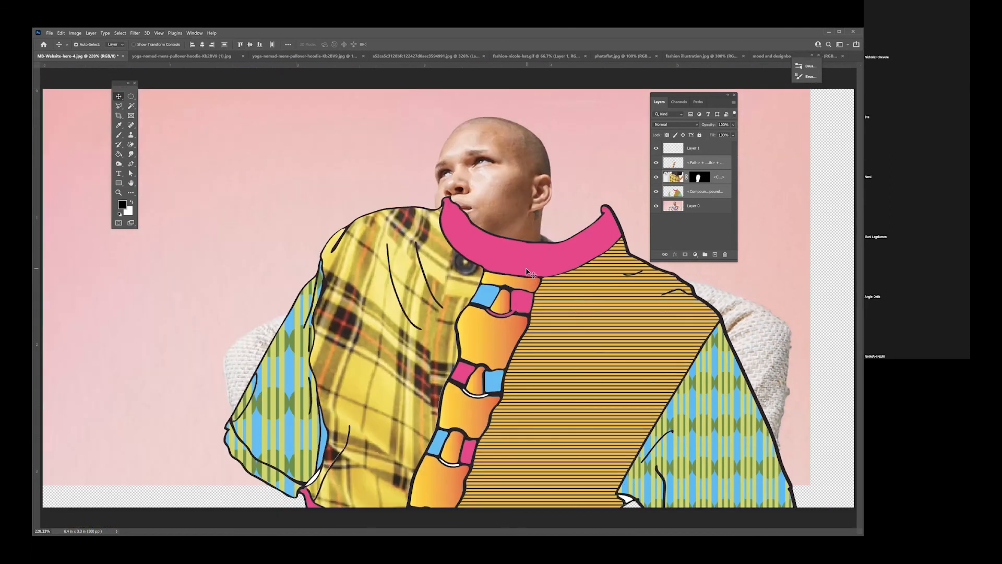
key("ctrl+t")
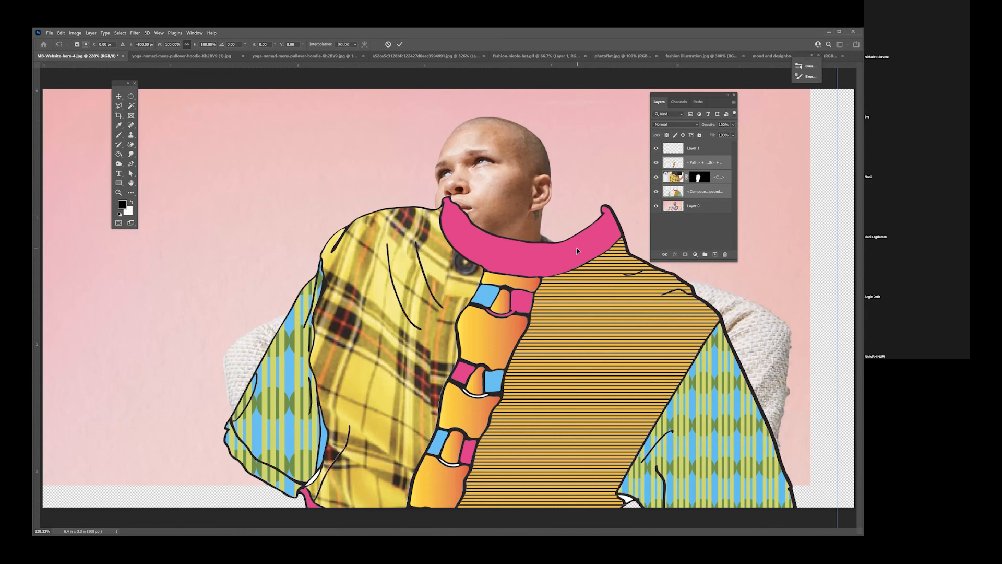
key("t")
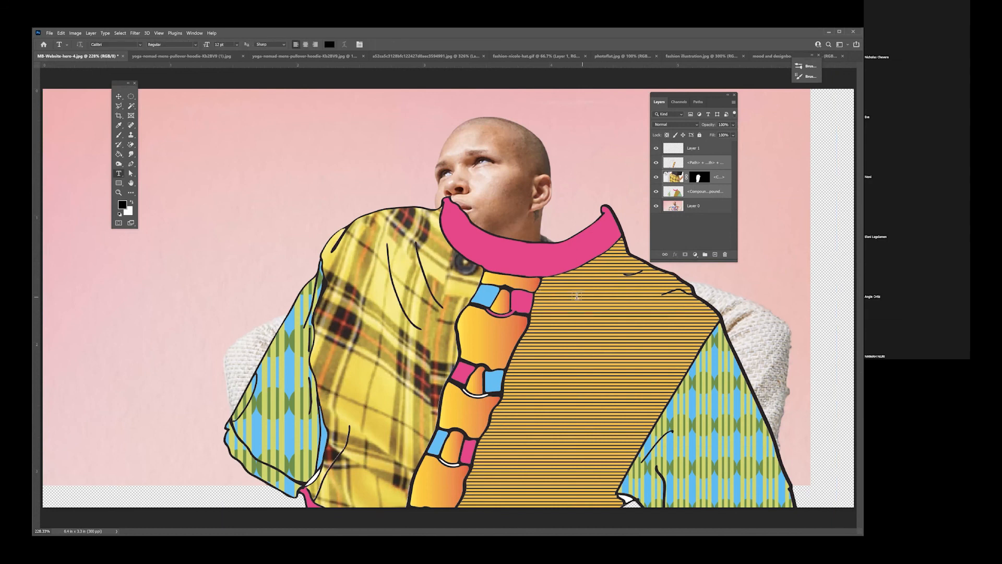
left_click(555, 299)
left_click(119, 97)
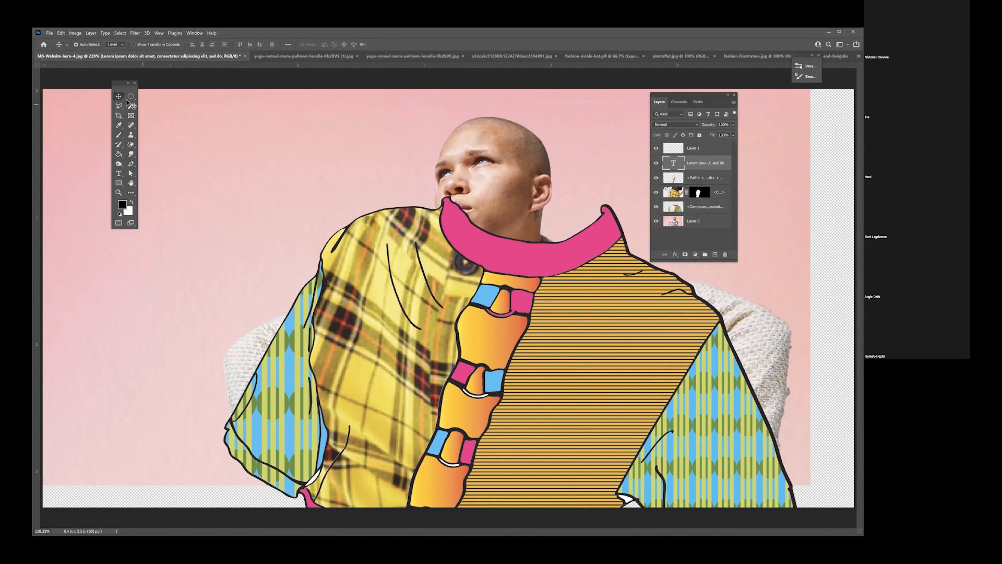
left_click_drag(466, 237, 432, 250)
key("ctrl+z")
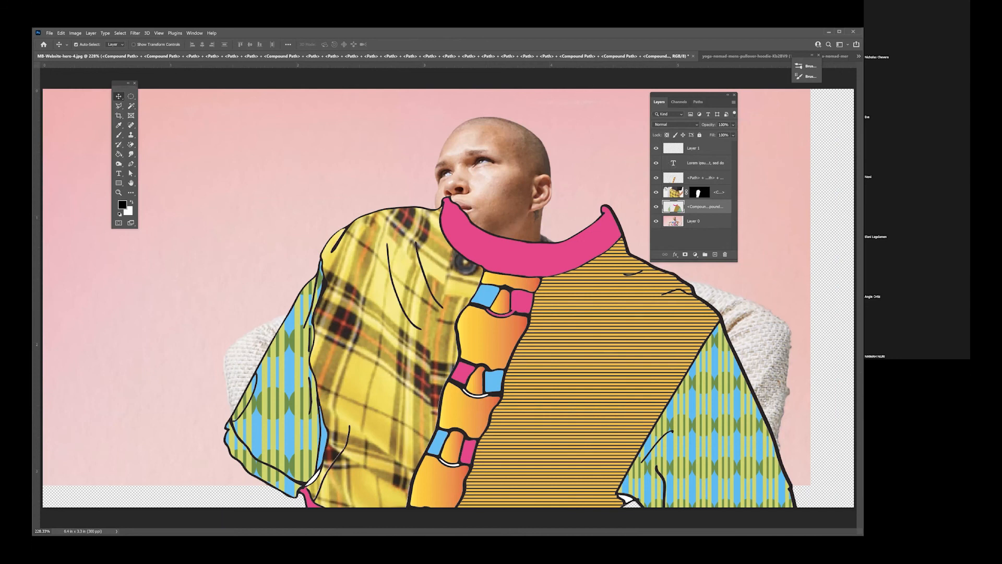
Undo the stray text layer and the last shirt move, and delete the three shirt artwork layers from the photo document.
left_click_drag(655, 97, 622, 106)
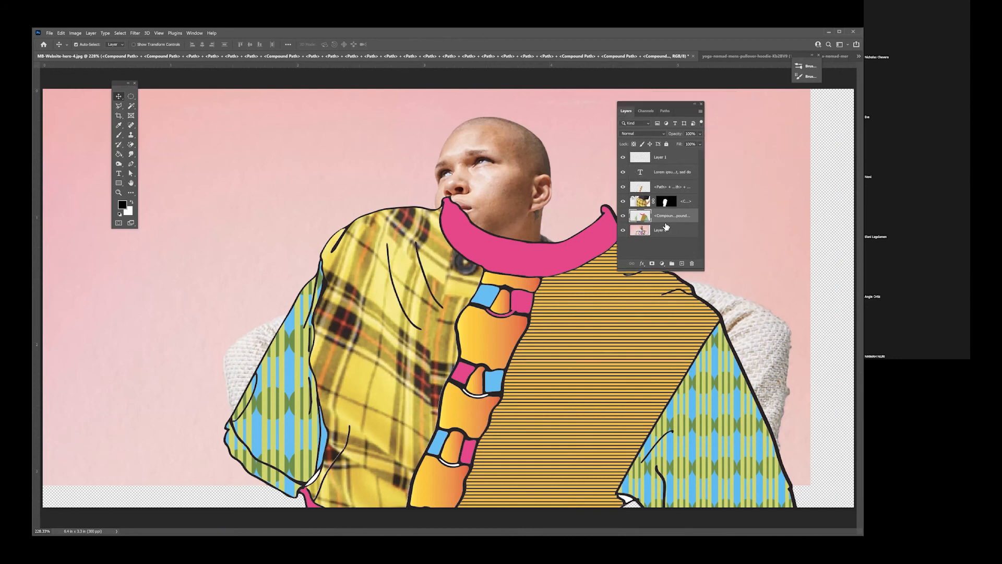
key("ctrl+z")
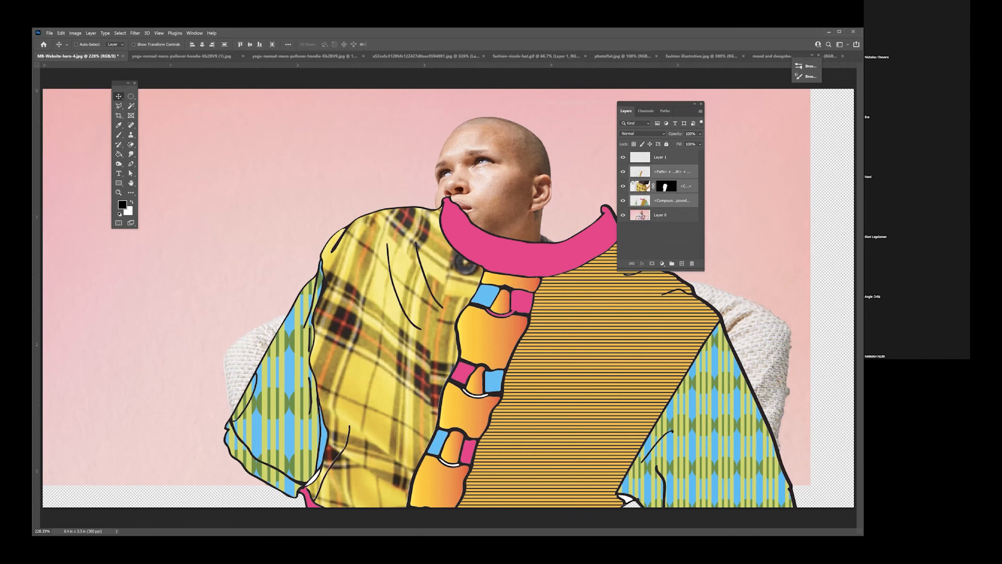
key("ctrl+z")
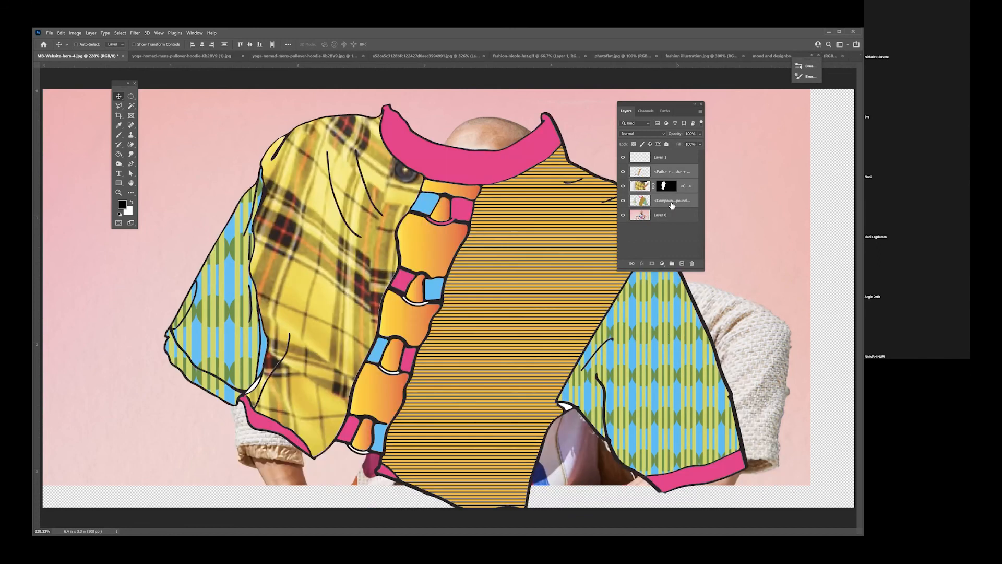
key("Delete")
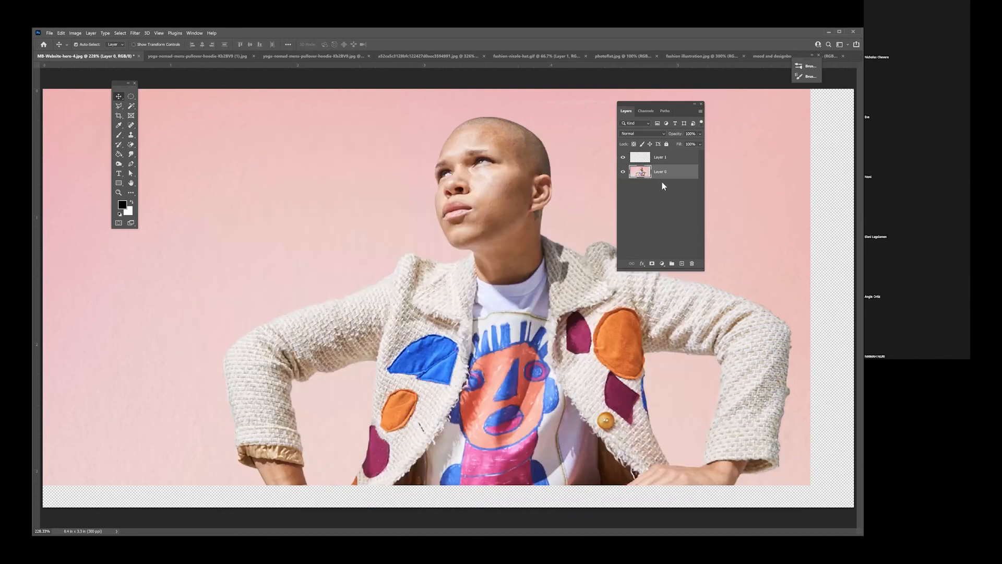
Place the "tops-for photoshop-3" PSD as an embedded object above the photo on Layer 0.
left_click(51, 34)
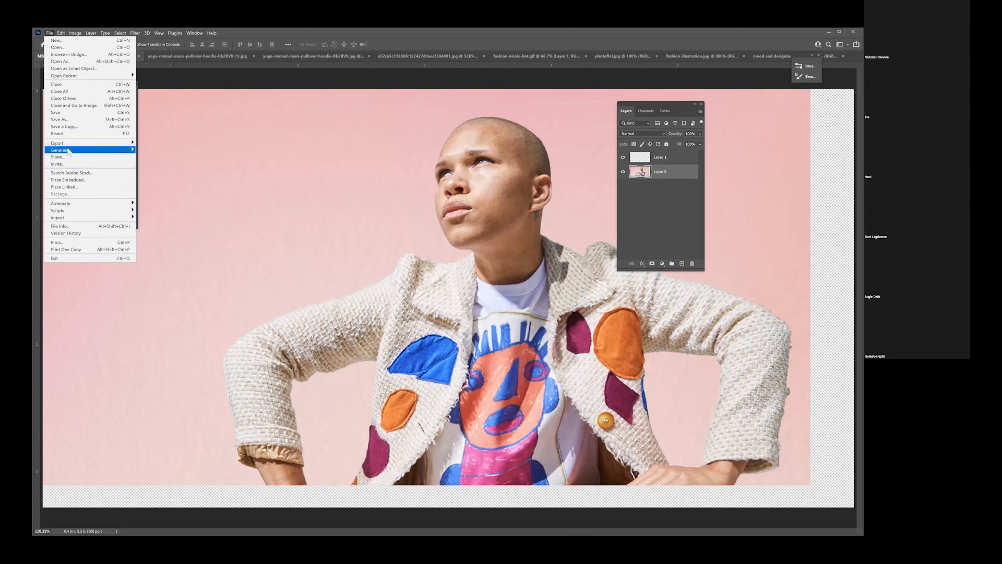
left_click(70, 181)
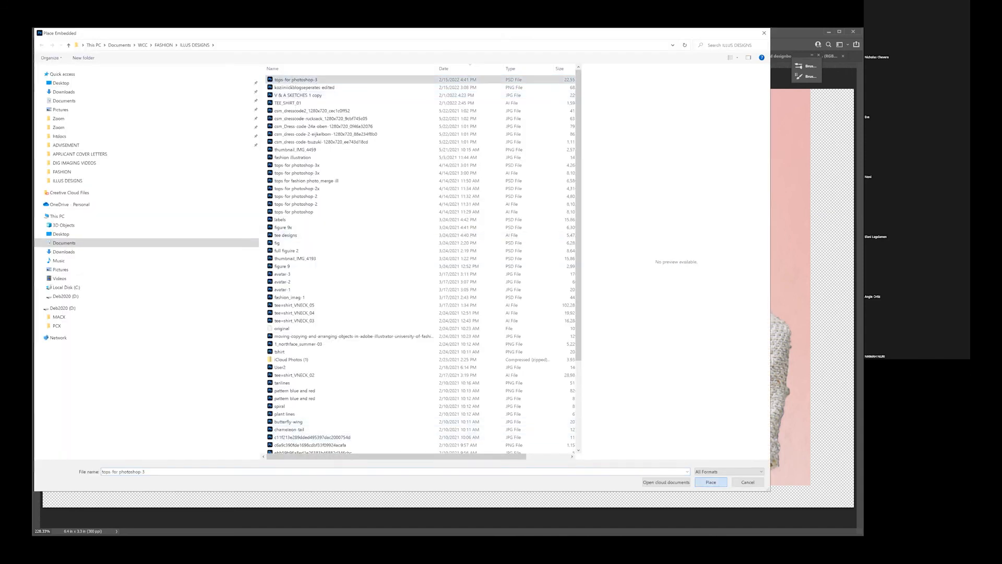
key("Return")
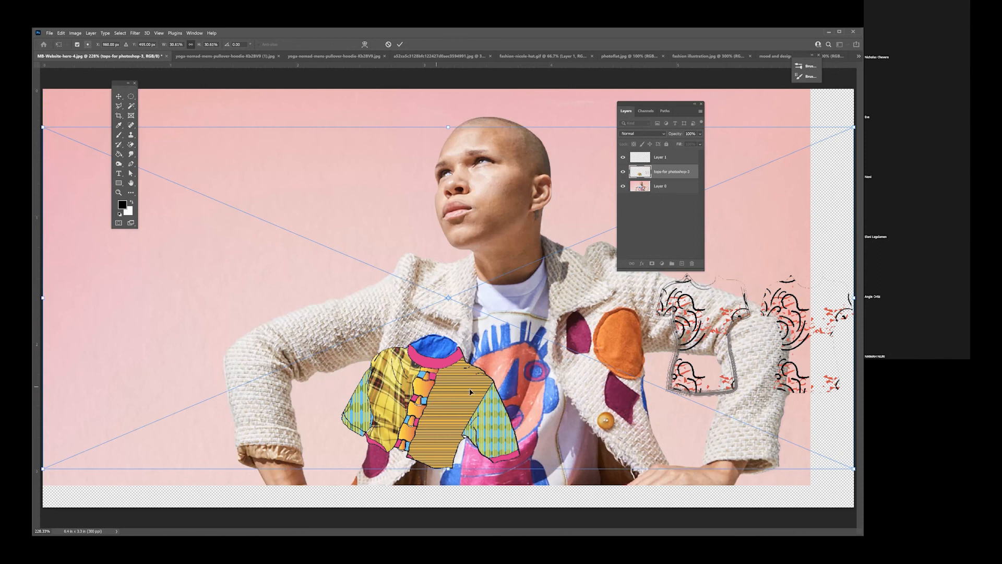
key("Return")
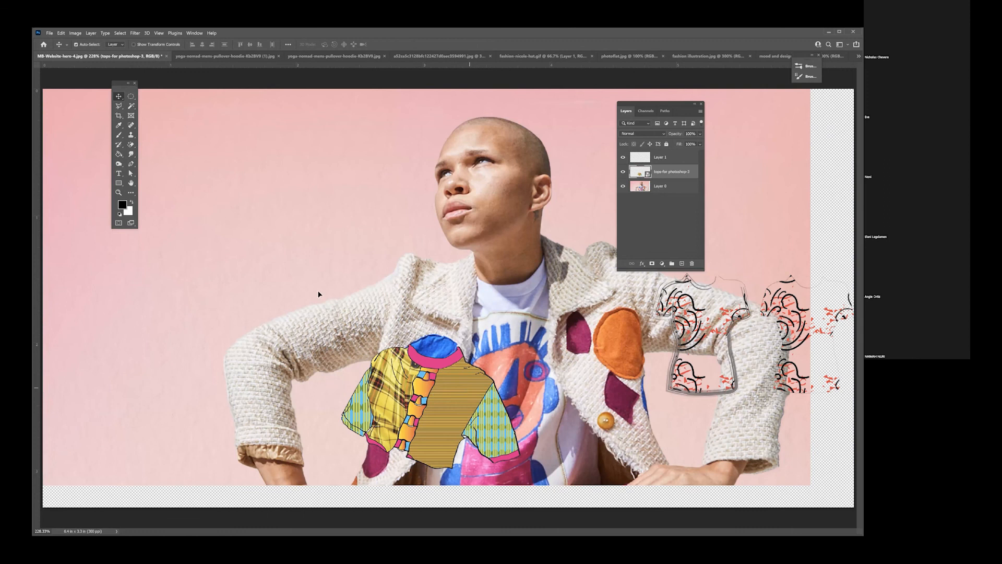
Move the placed tops artwork so the patchwork shirt sits over the pink backdrop just above the model's bent arm.
left_click_drag(469, 387, 514, 314)
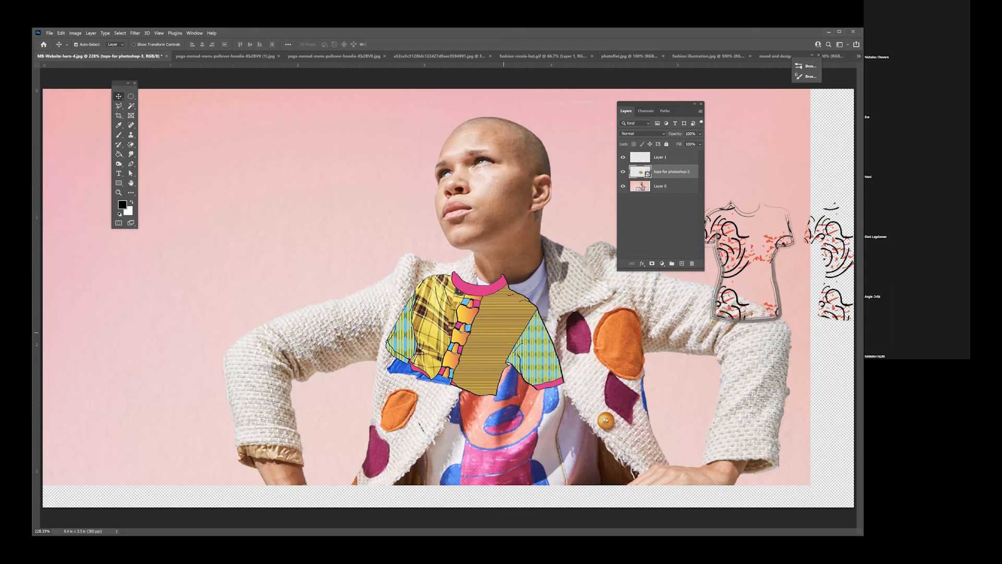
left_click_drag(504, 332, 367, 320)
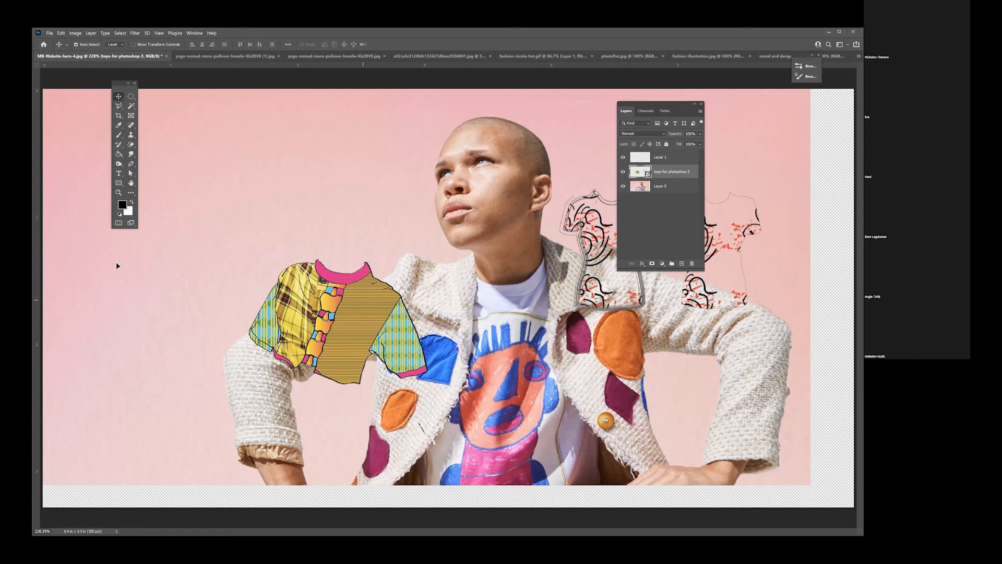
left_click_drag(362, 300, 332, 274)
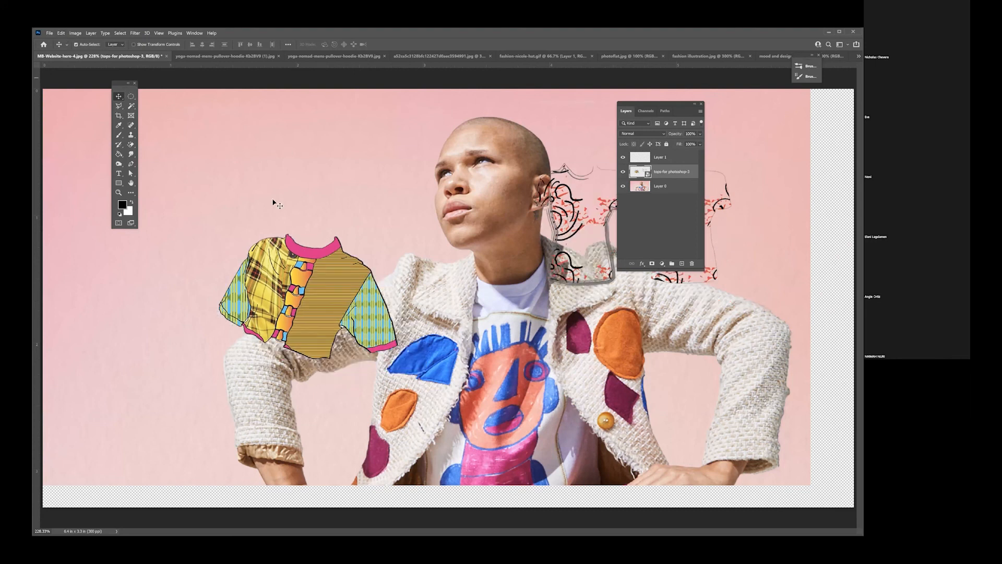
left_click(61, 33)
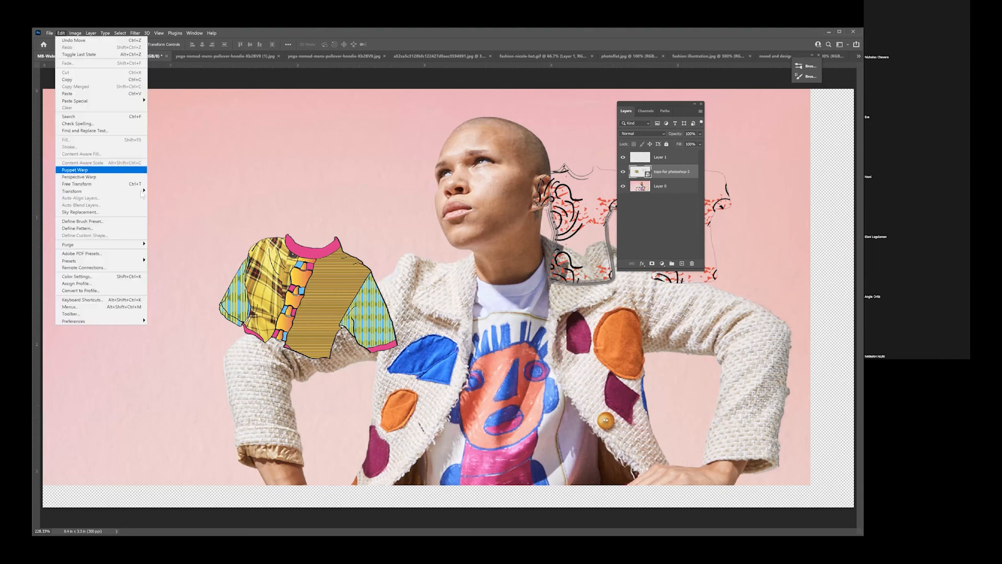
left_click(304, 276)
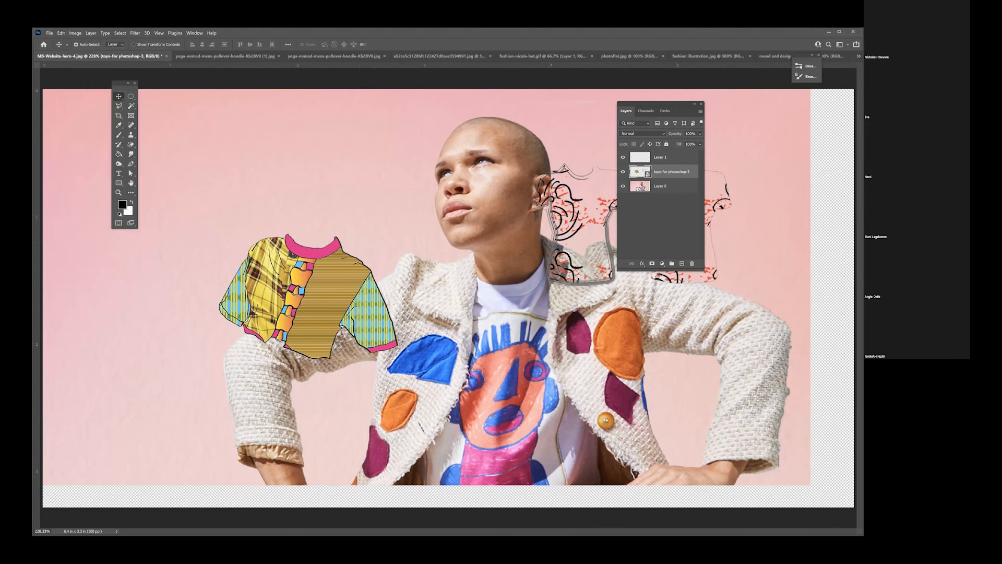